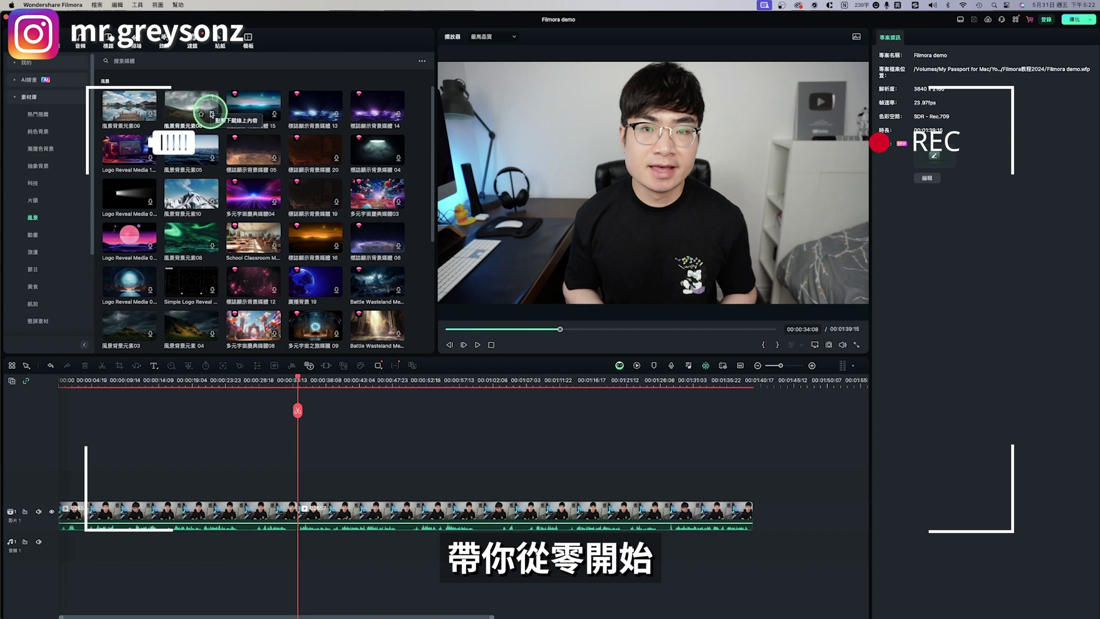
Create a new project with the 16:9 widescreen aspect ratio.
click(212, 113)
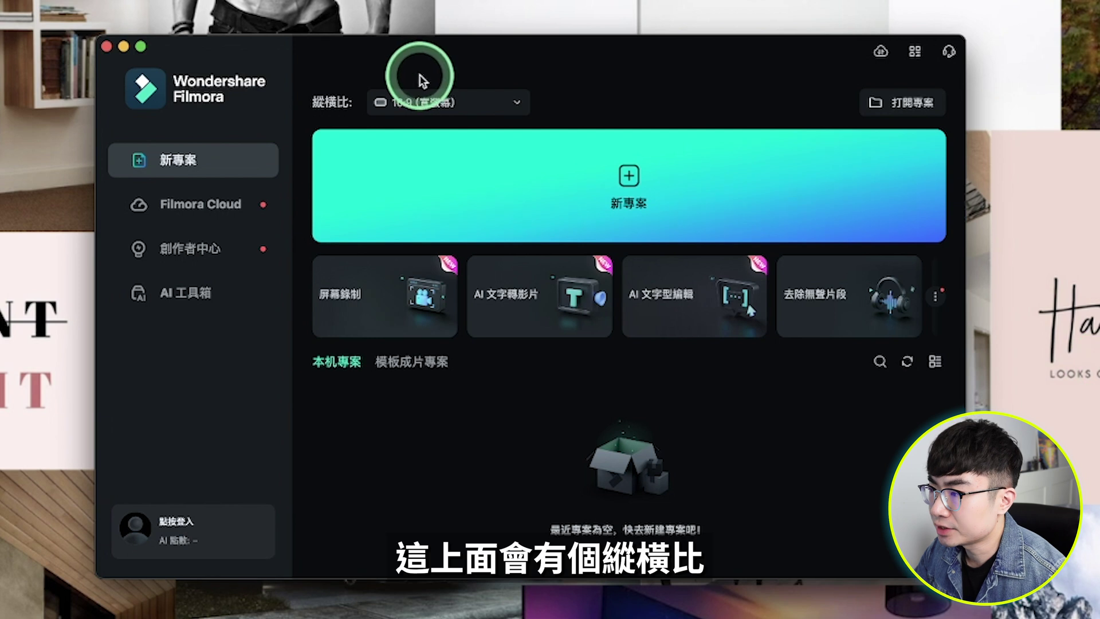
click(459, 110)
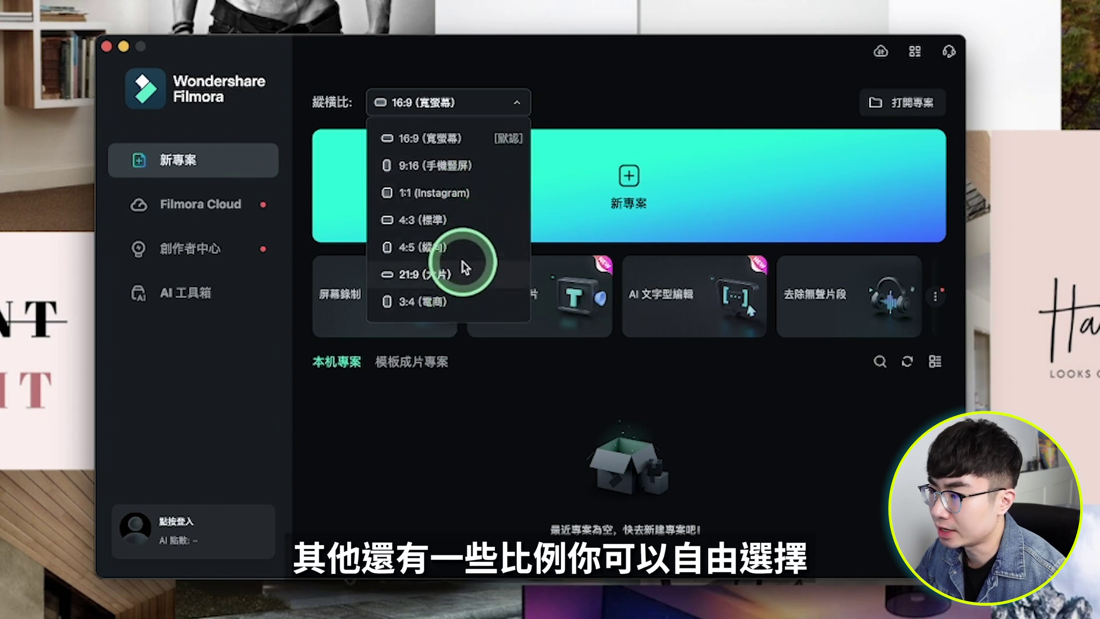
click(580, 109)
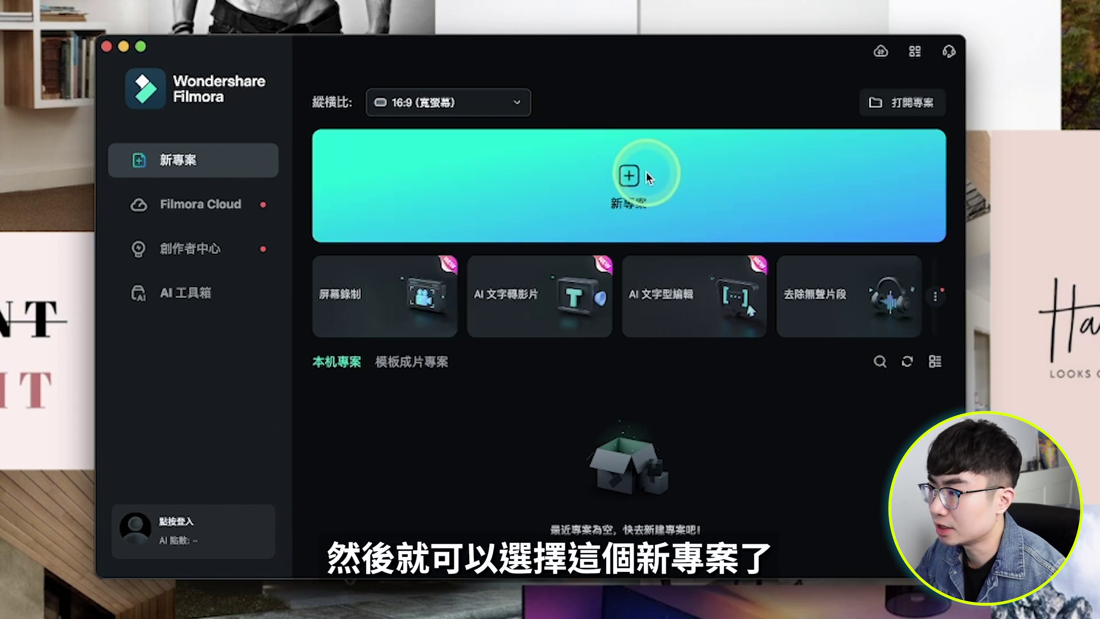
click(649, 208)
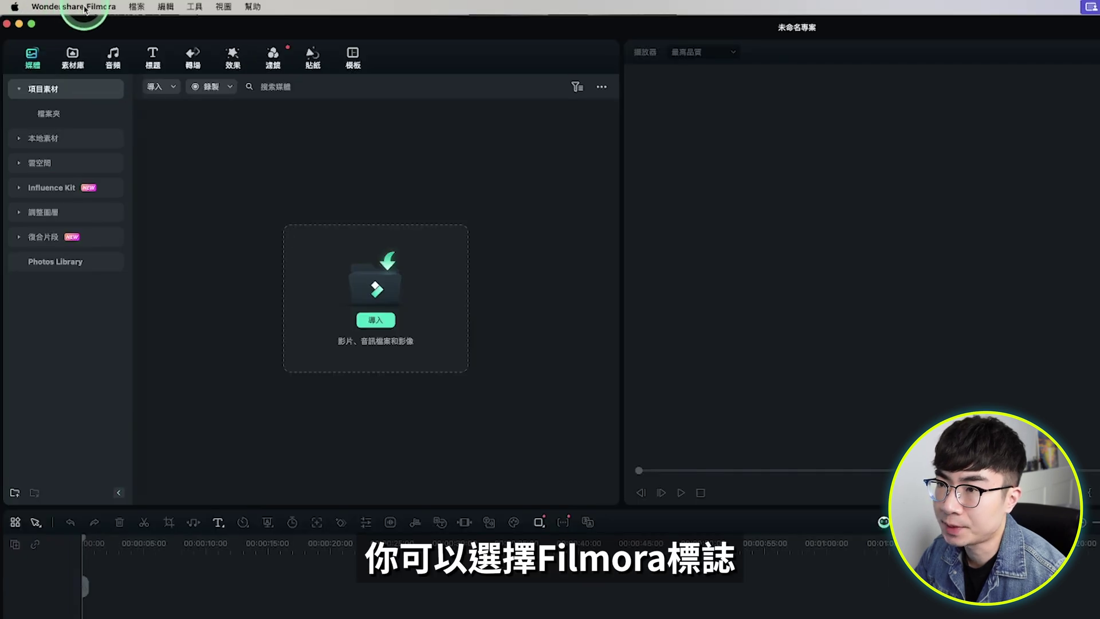
click(84, 9)
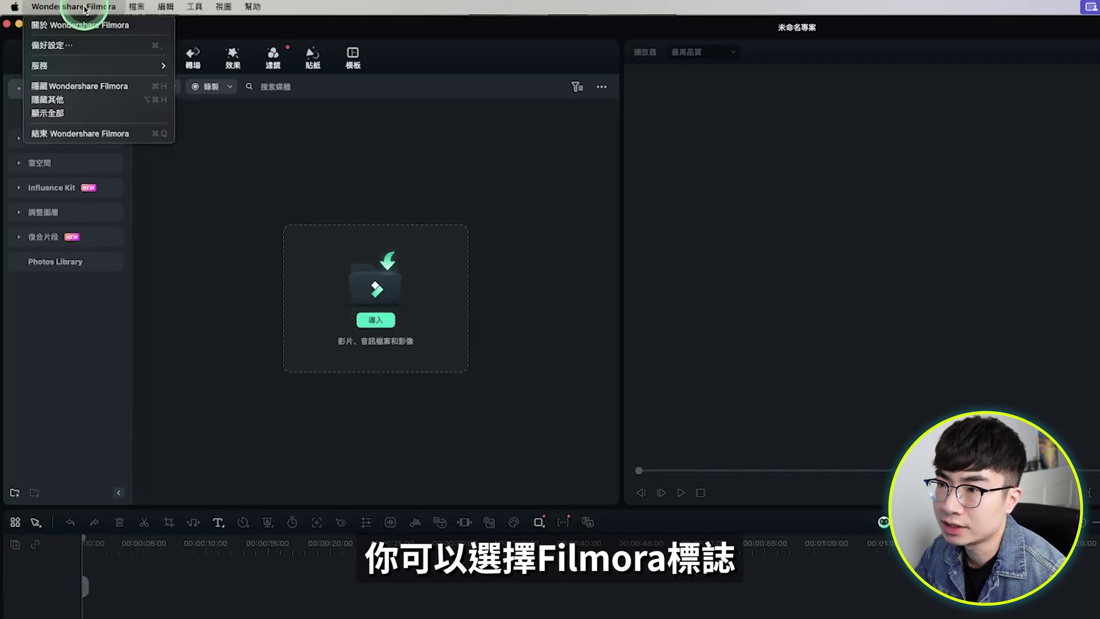
click(118, 42)
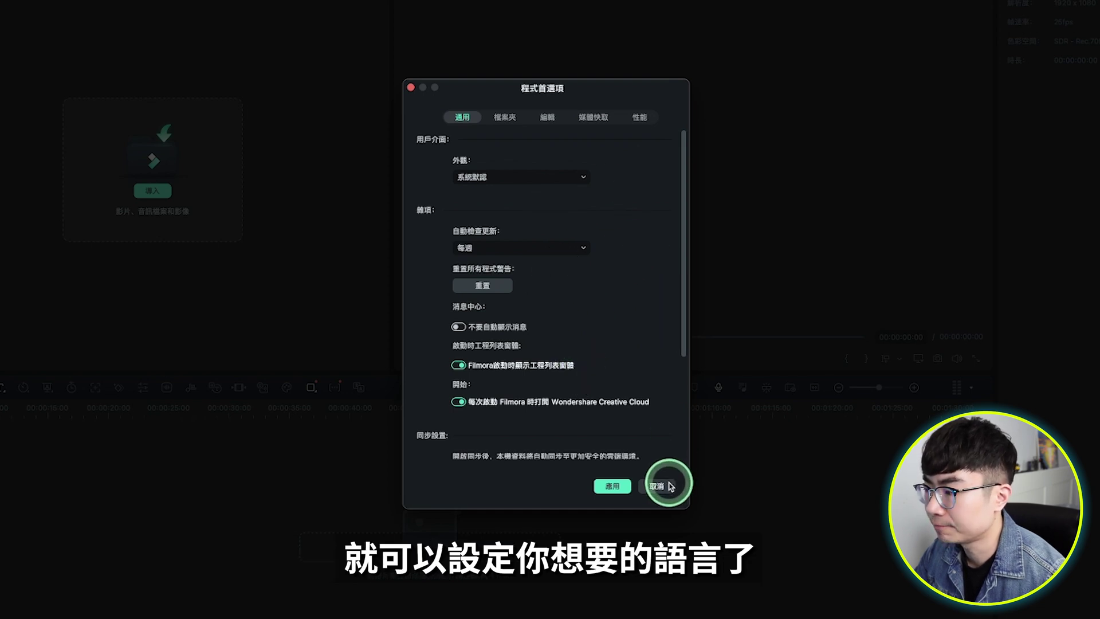
click(659, 485)
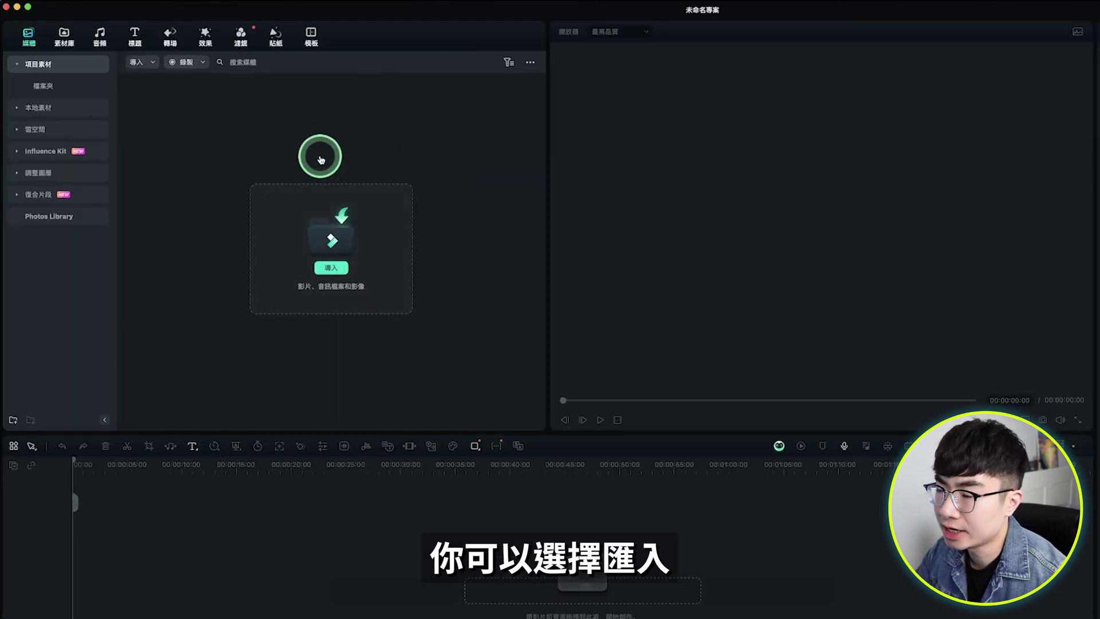
Import the C2657.MP4 clip and answer the proxy-file prompt.
click(515, 223)
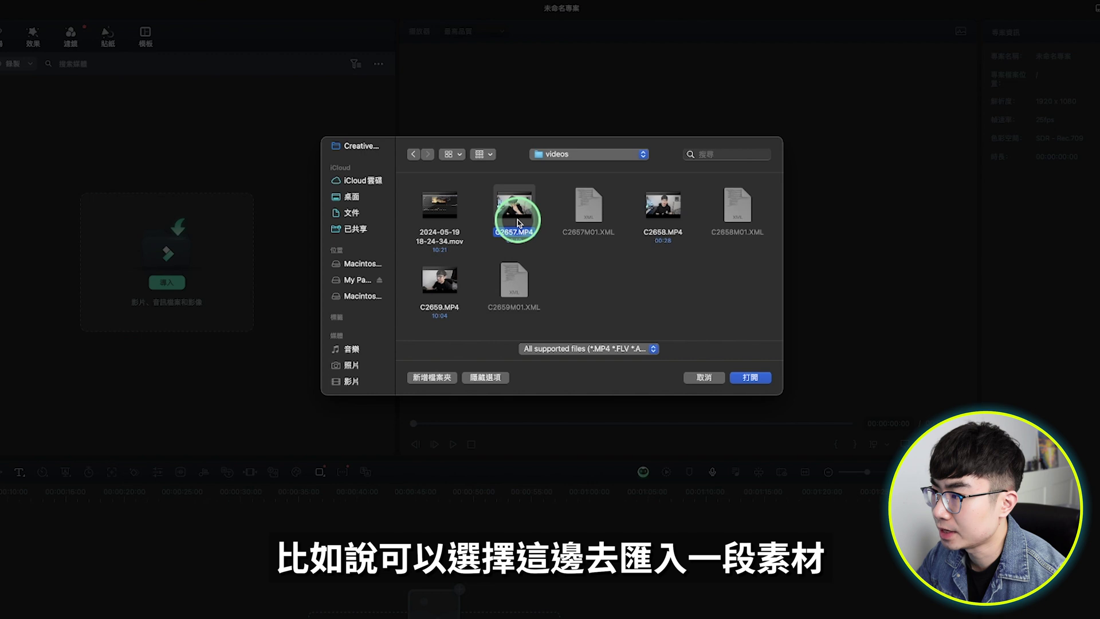
click(755, 379)
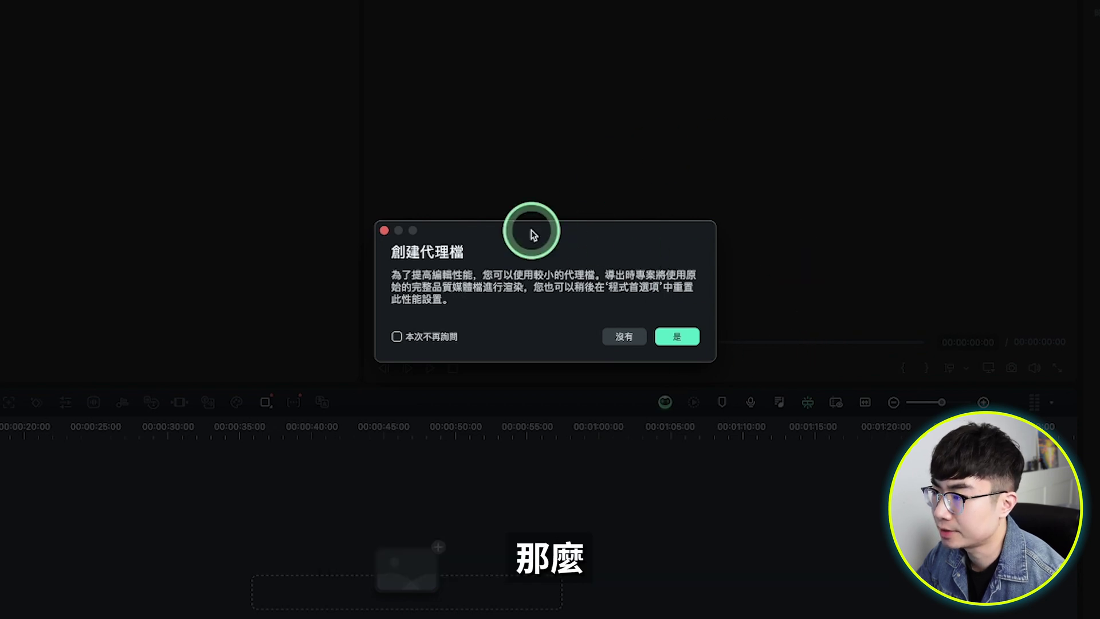
click(681, 338)
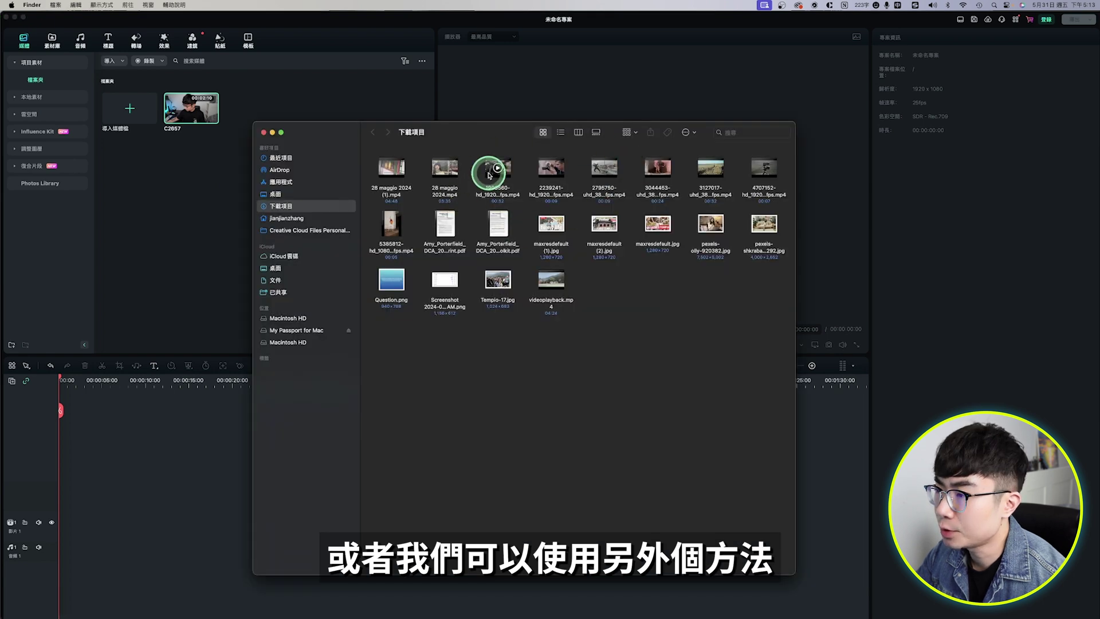
Drag the two stock video files and two pexels JPG photos into the media bin.
click(564, 201)
super+click(498, 172)
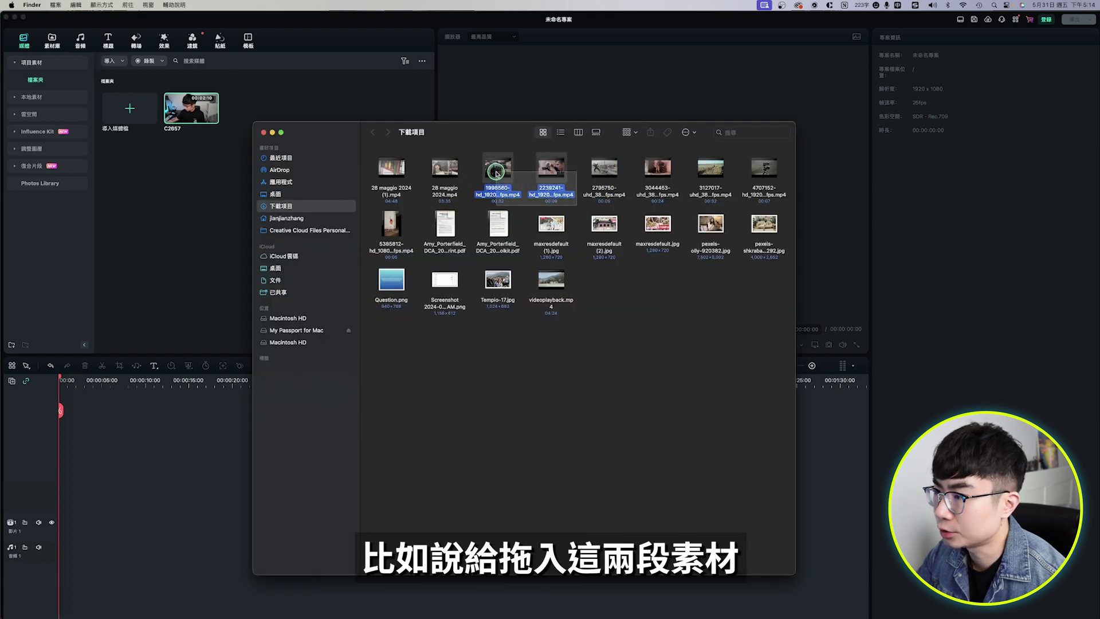
mouse_move(501, 167)
mouse_down()
mouse_move(179, 240)
mouse_move(214, 145)
mouse_up()
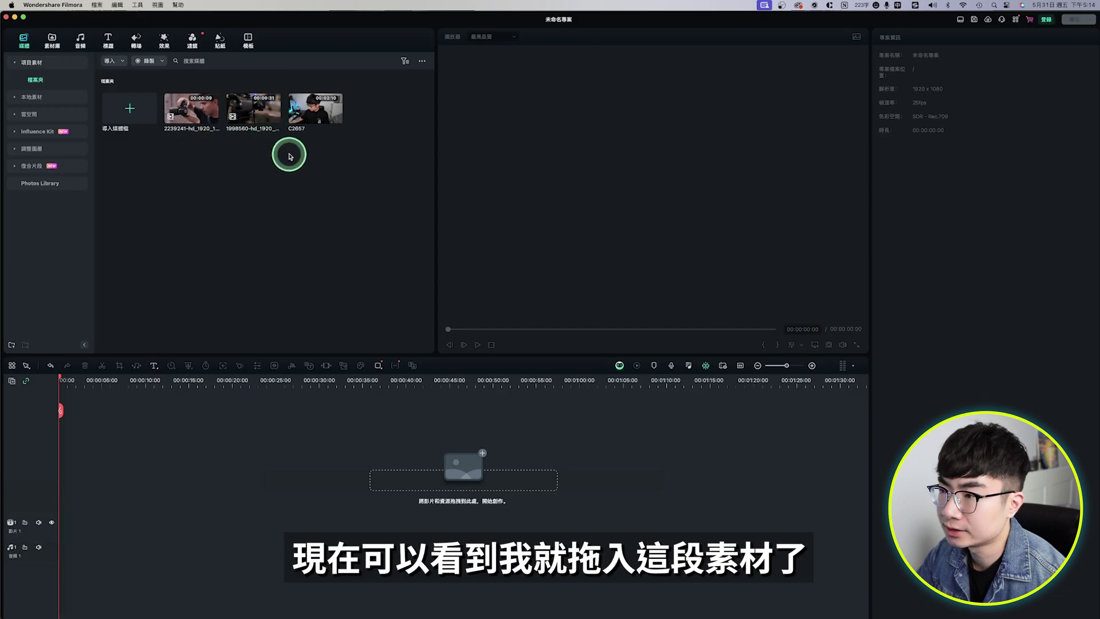
click(764, 225)
super+click(710, 225)
mouse_move(711, 225)
mouse_down()
mouse_move(204, 256)
mouse_move(254, 146)
mouse_up()
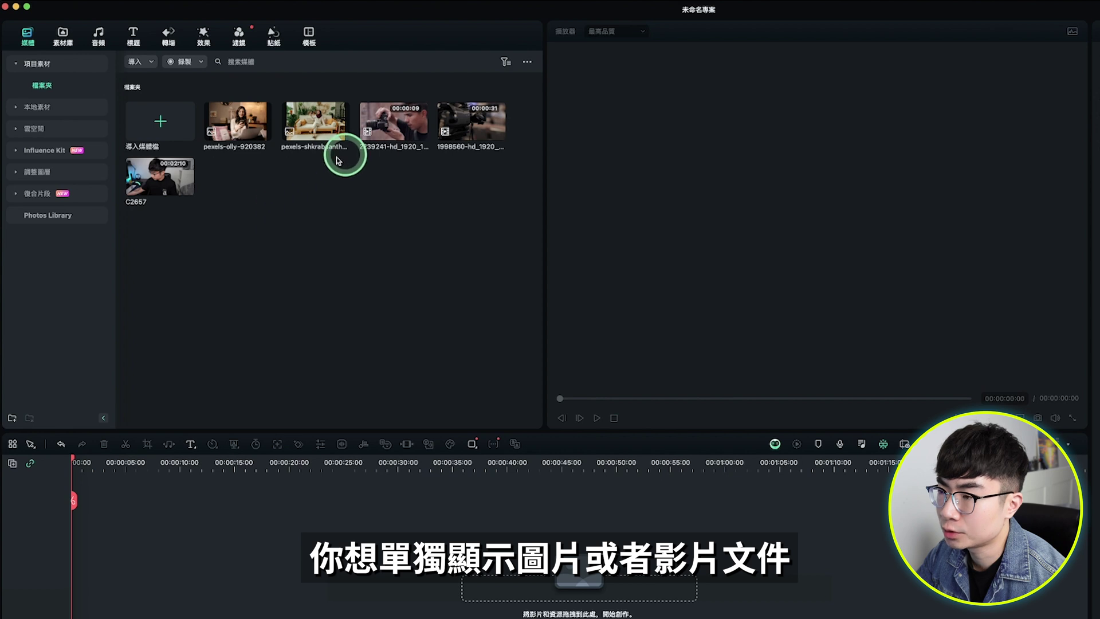
Put C2657 on the timeline and match the project to 3840 x 2160 at 23.97fps.
click(506, 62)
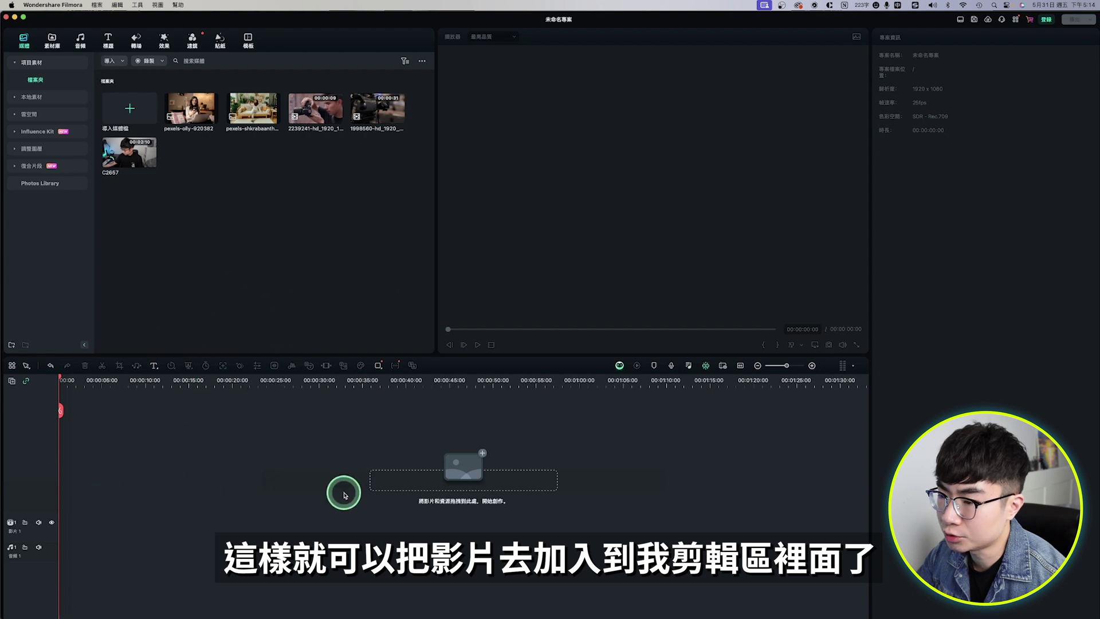
drag(128, 152, 75, 524)
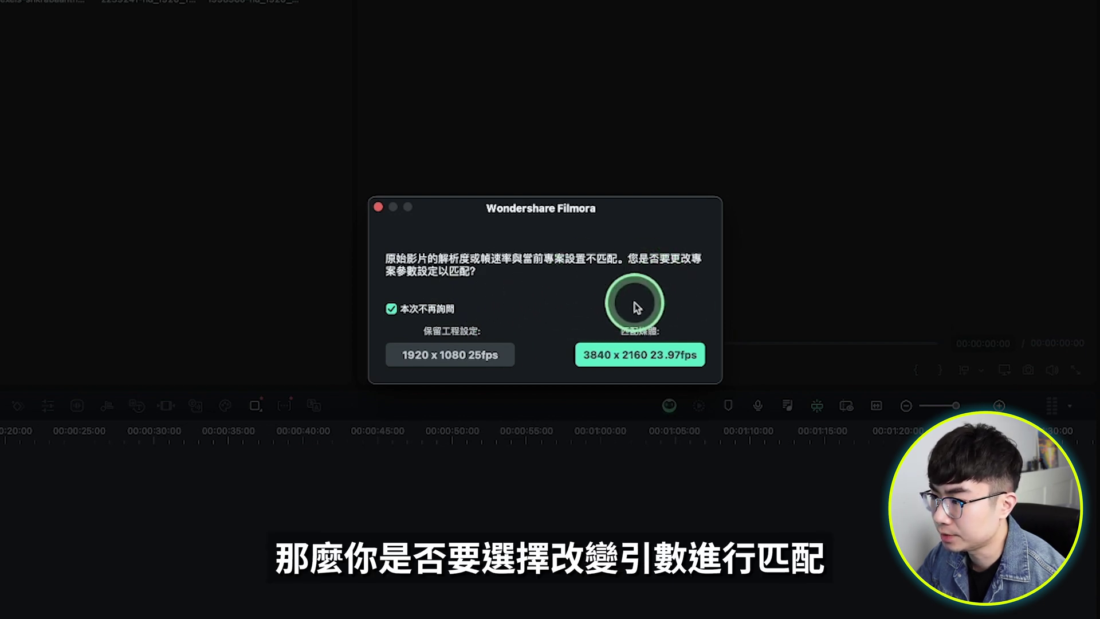
click(679, 358)
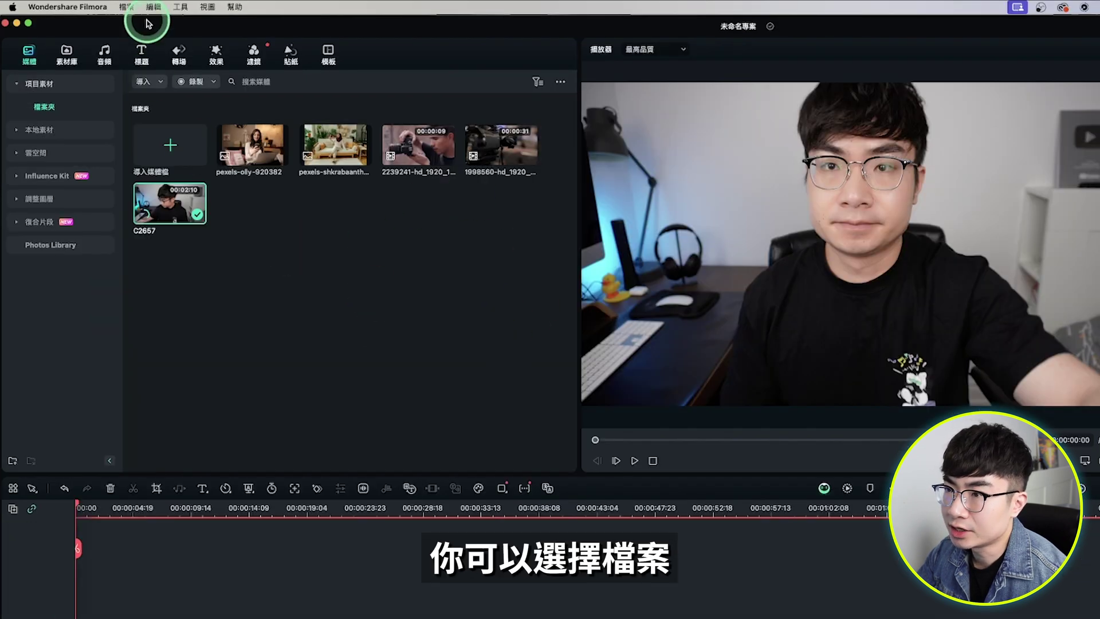
Save the project via File > Save Project.
click(124, 9)
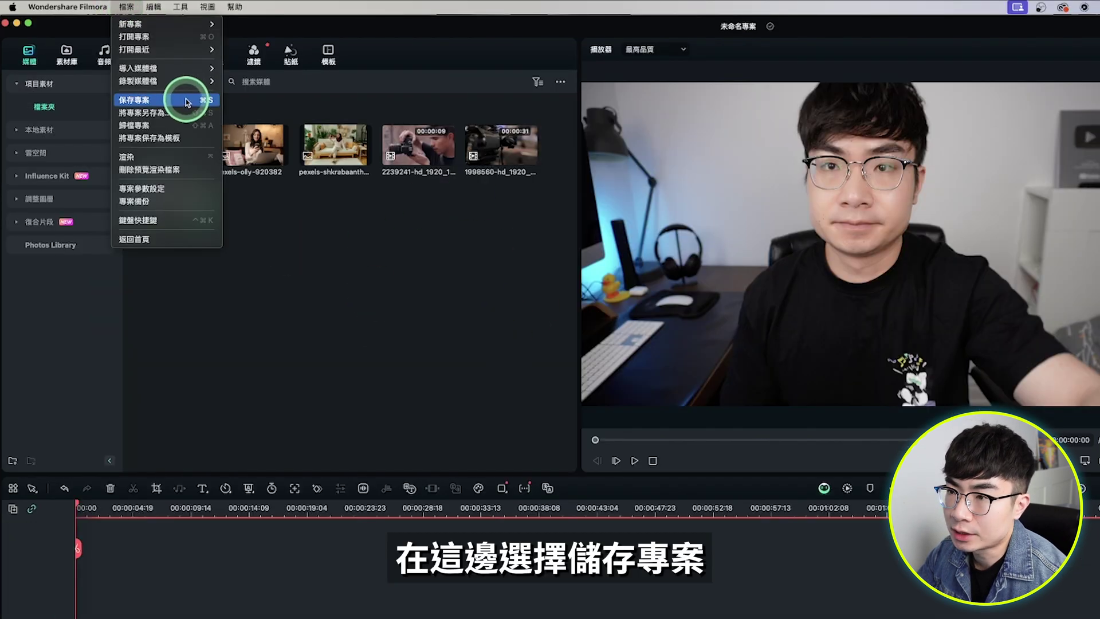
click(193, 101)
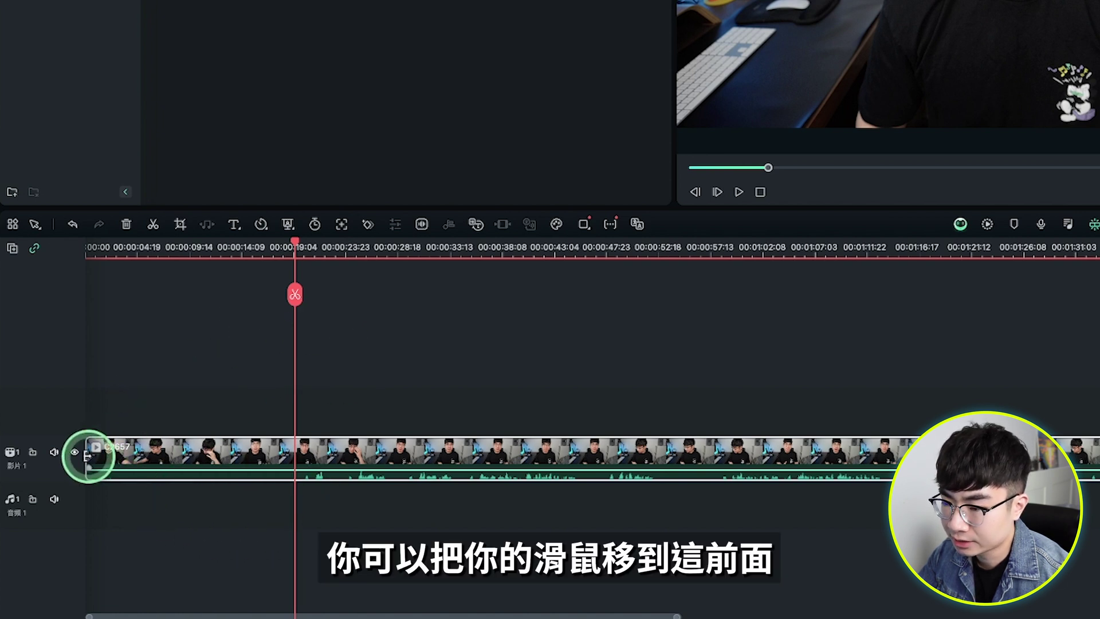
Trim the C2657 clip's start and cut its end back to 00:01:44:20.
drag(88, 455, 343, 453)
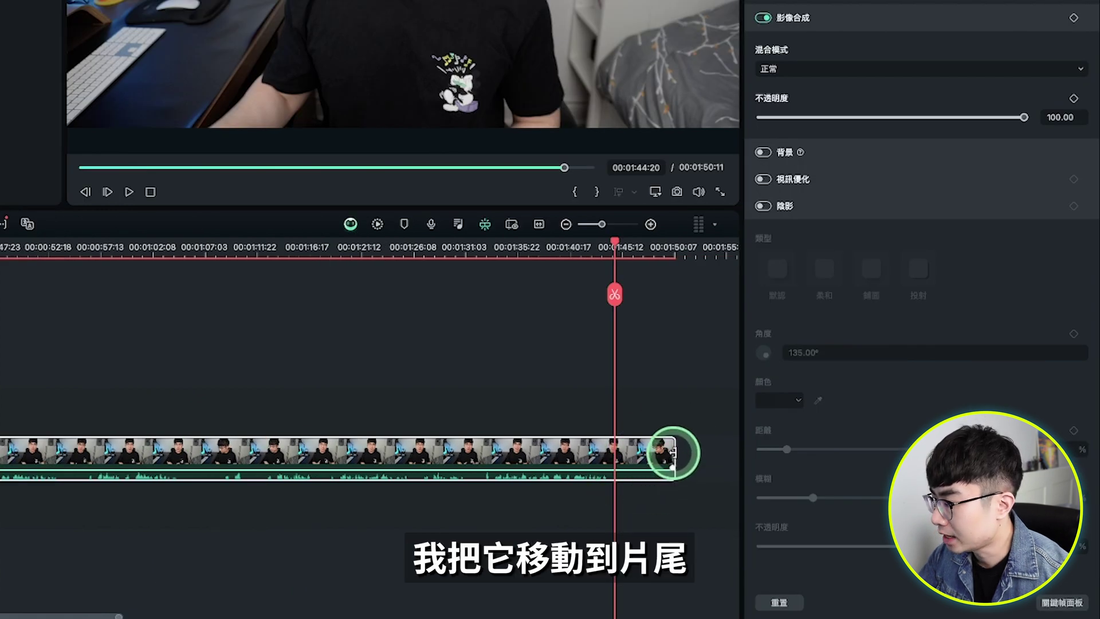
drag(674, 452, 608, 480)
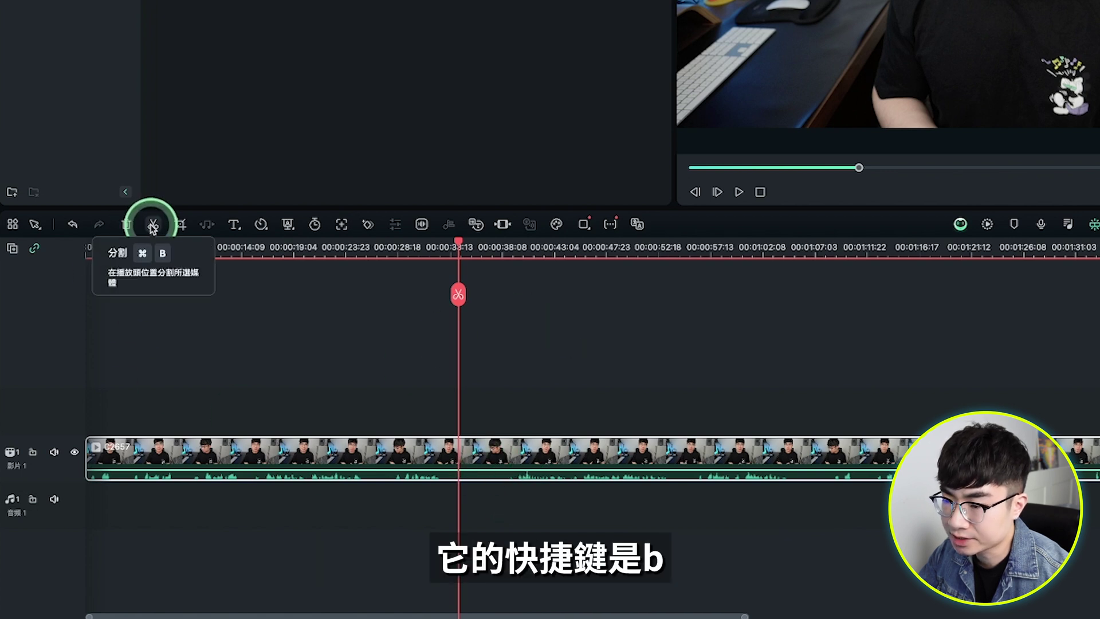
Cut a 5-second piece near 00:00:34 out of C2657, leaving a 00:01:39:15 project.
click(153, 225)
click(475, 450)
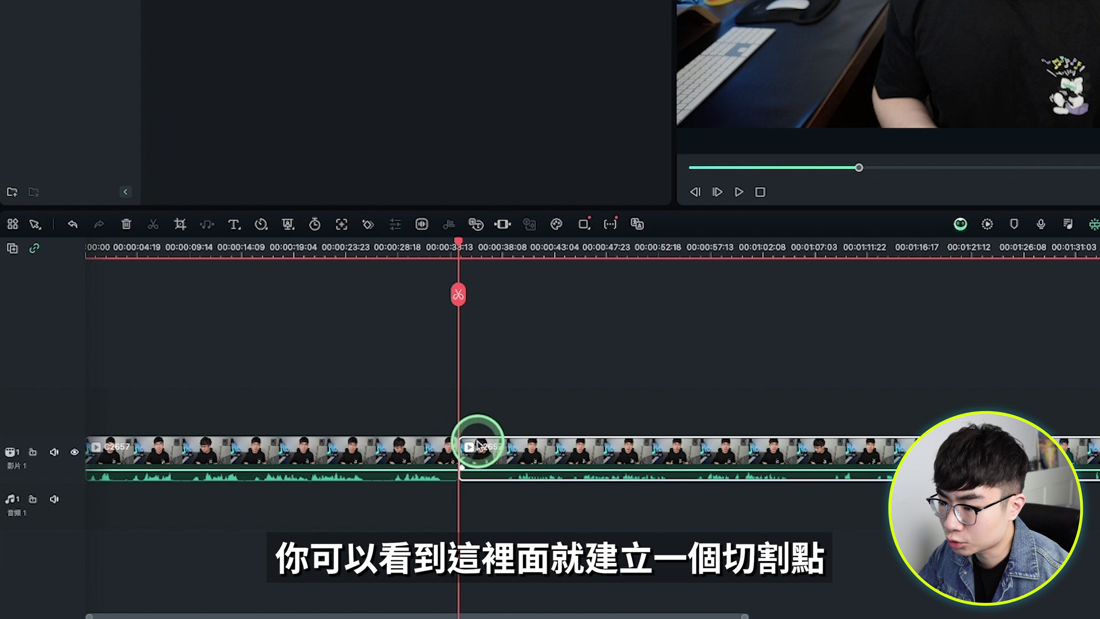
mouse_move(459, 239)
mouse_down()
mouse_move(489, 240)
mouse_move(517, 441)
mouse_up()
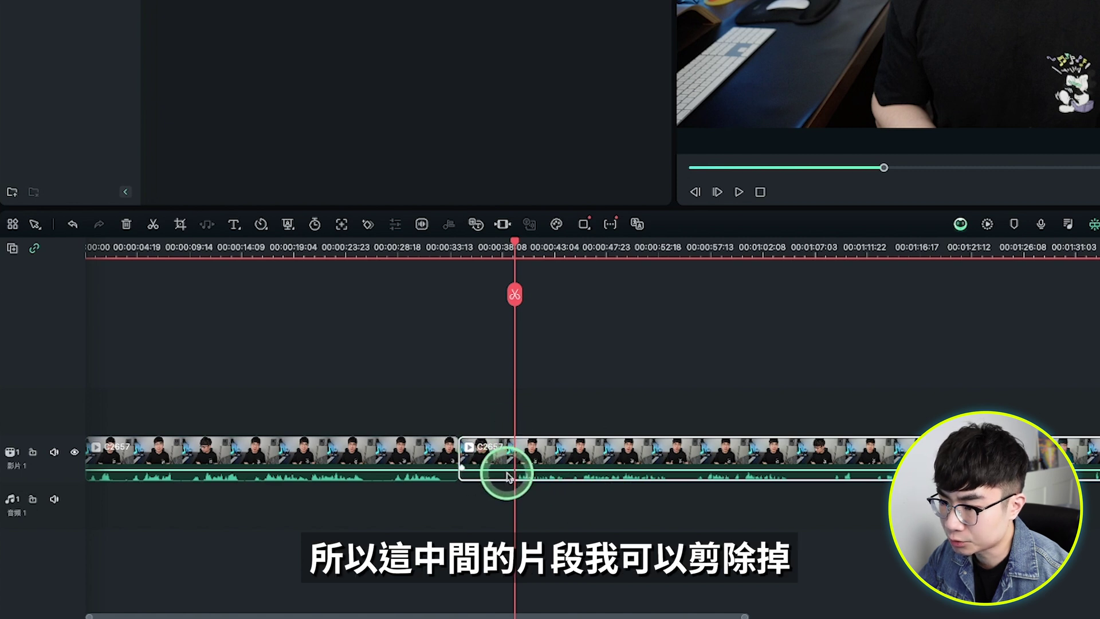
click(153, 224)
click(499, 454)
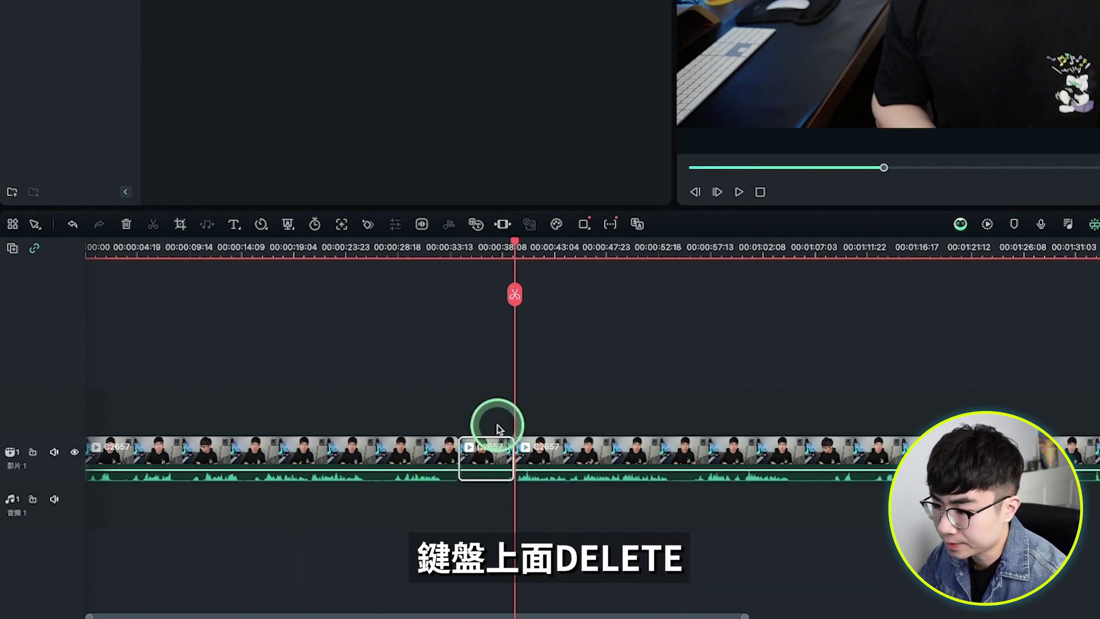
key(Delete)
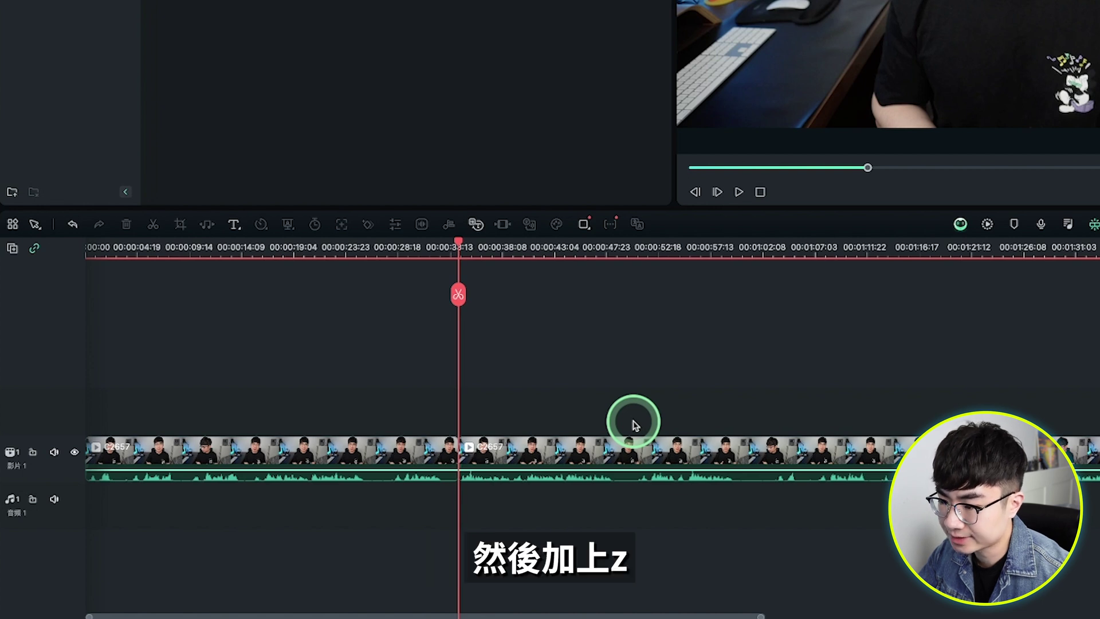
key(ctrl+z)
key(Delete)
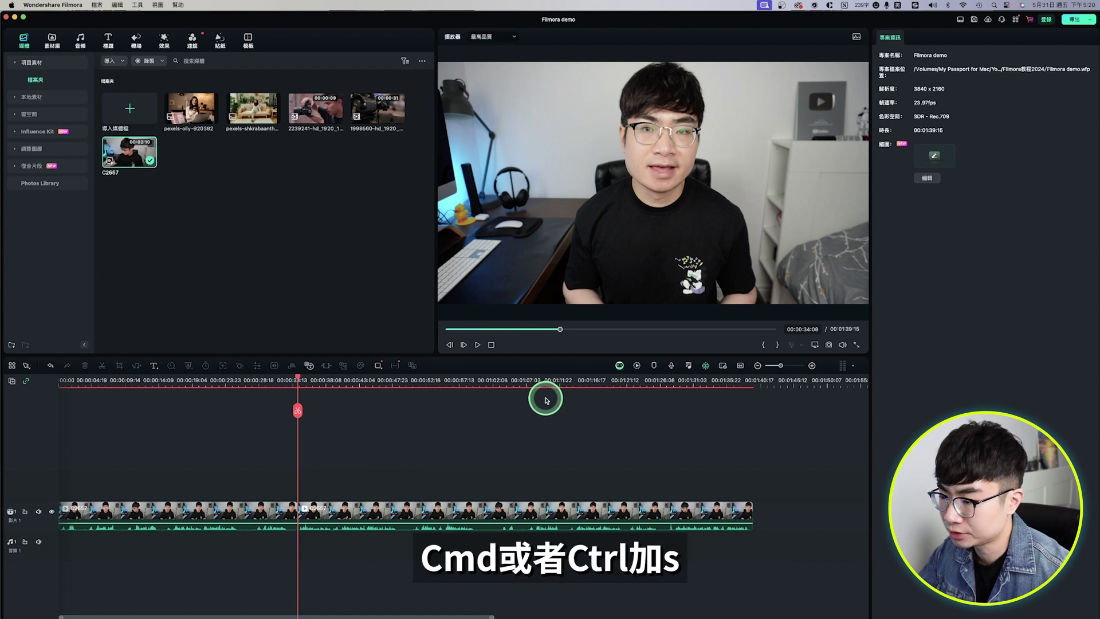
Save the project with Cmd+S and show the Stock Media library.
key(super+s)
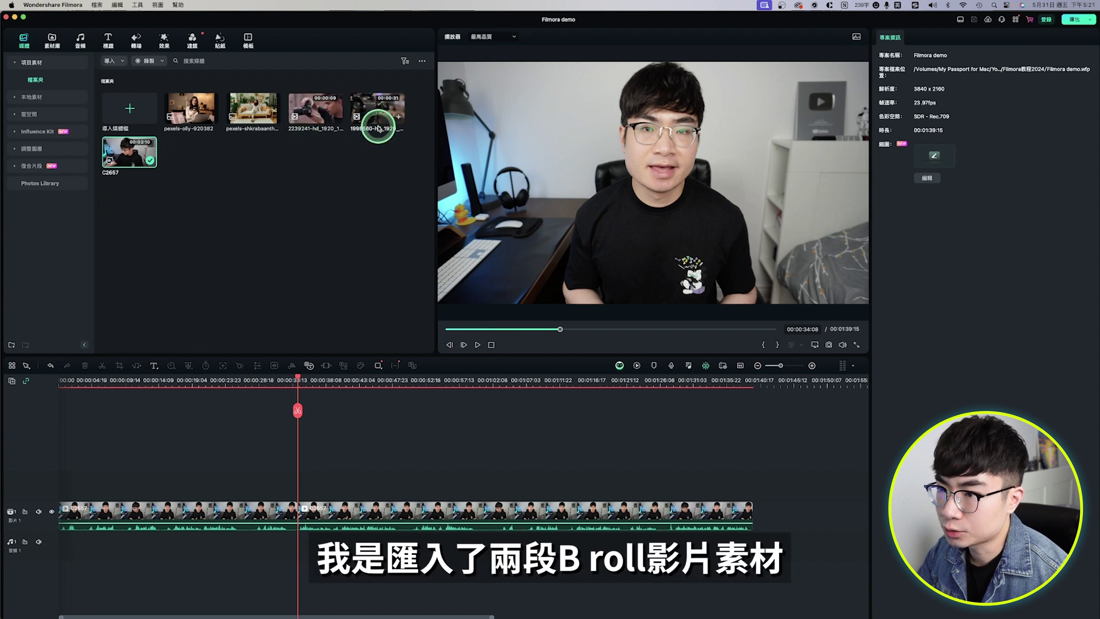
click(51, 40)
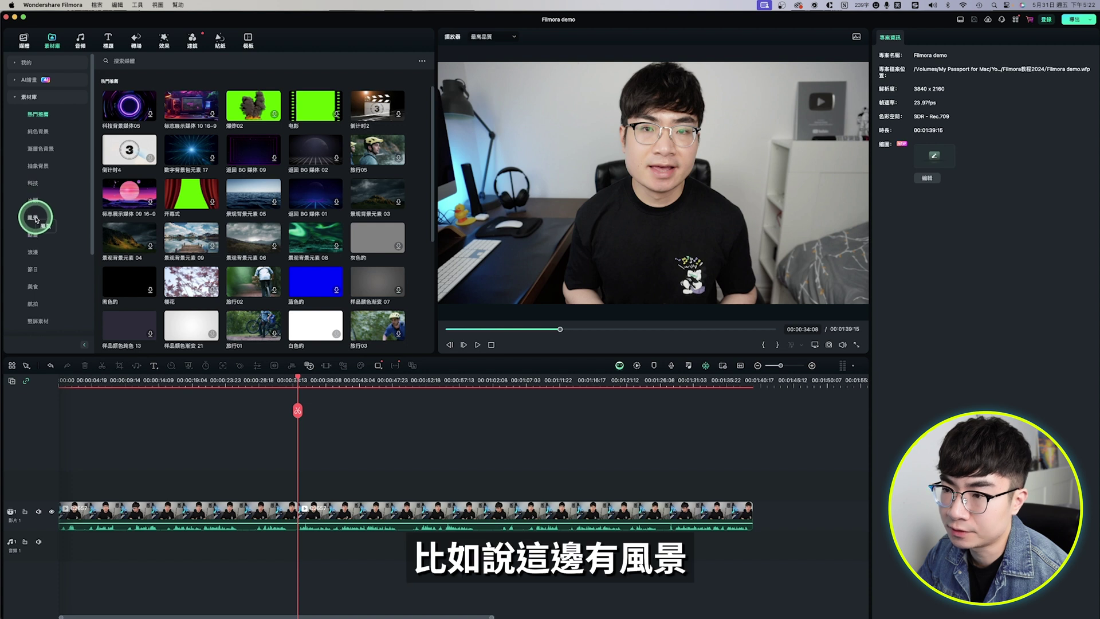
Add the 風景背景元素06 landscape stock clip onto track 2 near 00:00:33.
click(34, 218)
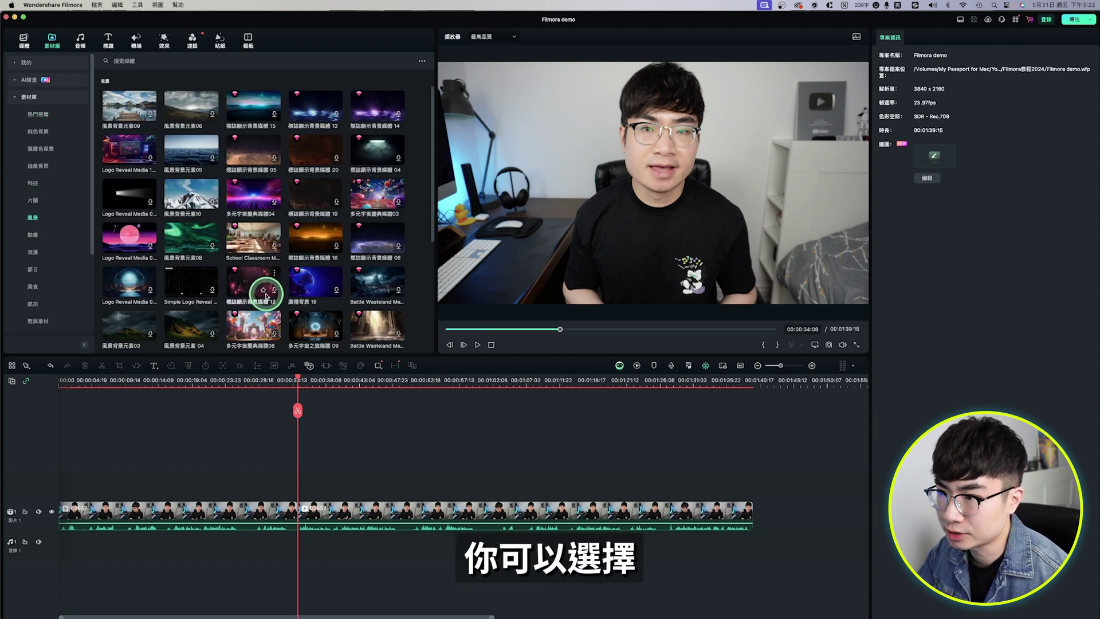
click(211, 113)
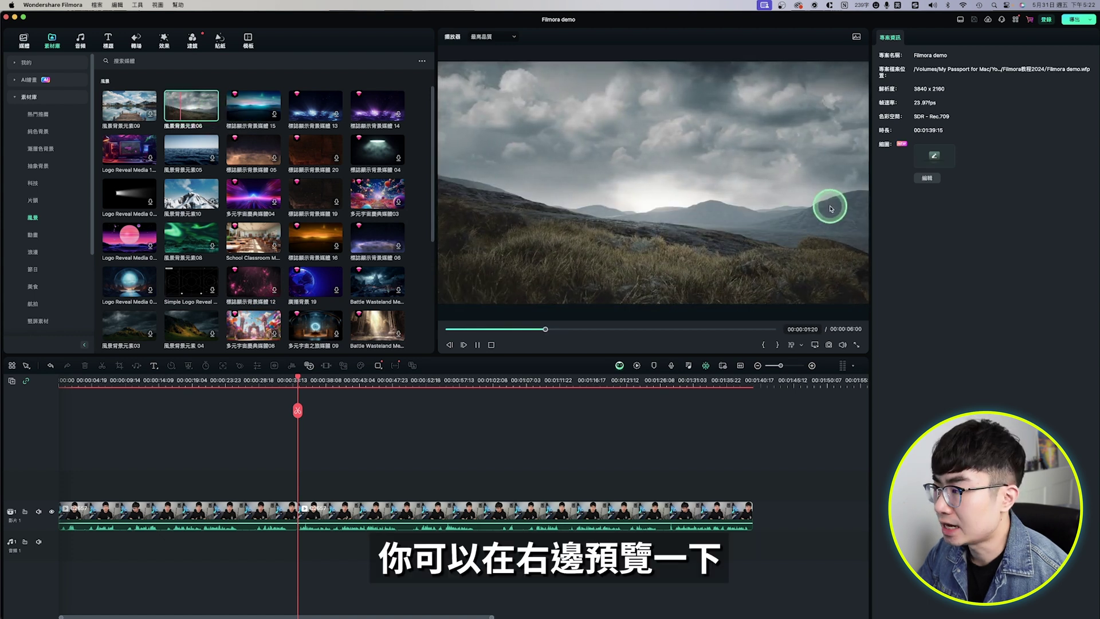
drag(195, 106, 308, 484)
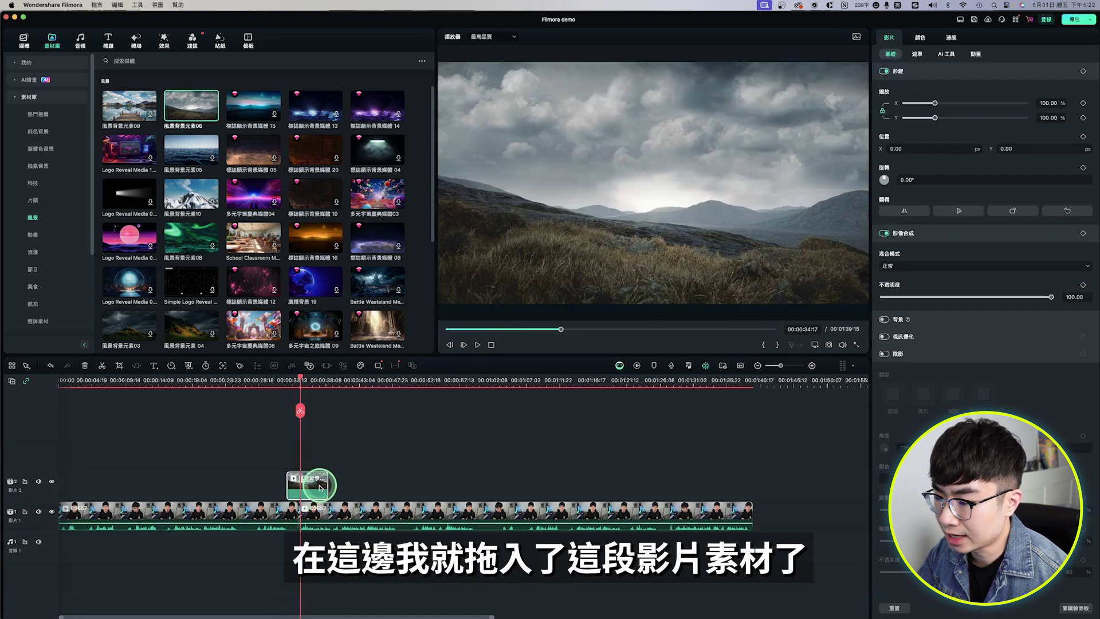
Scrub across the landscape overlay to check it and adjust its end to about 3 seconds.
click(367, 435)
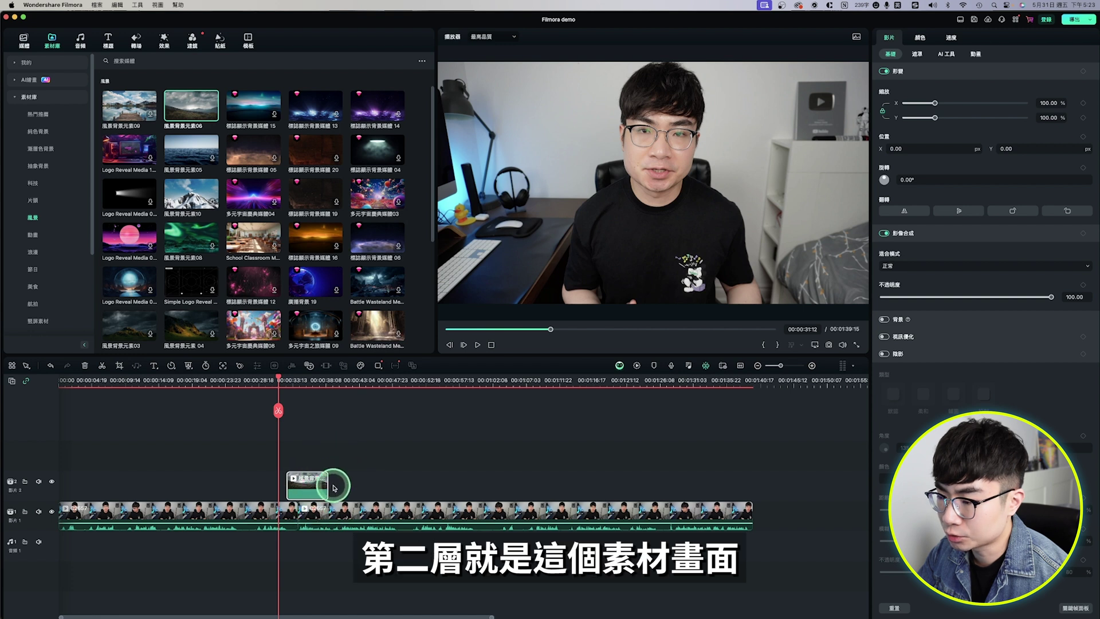
drag(278, 377, 293, 375)
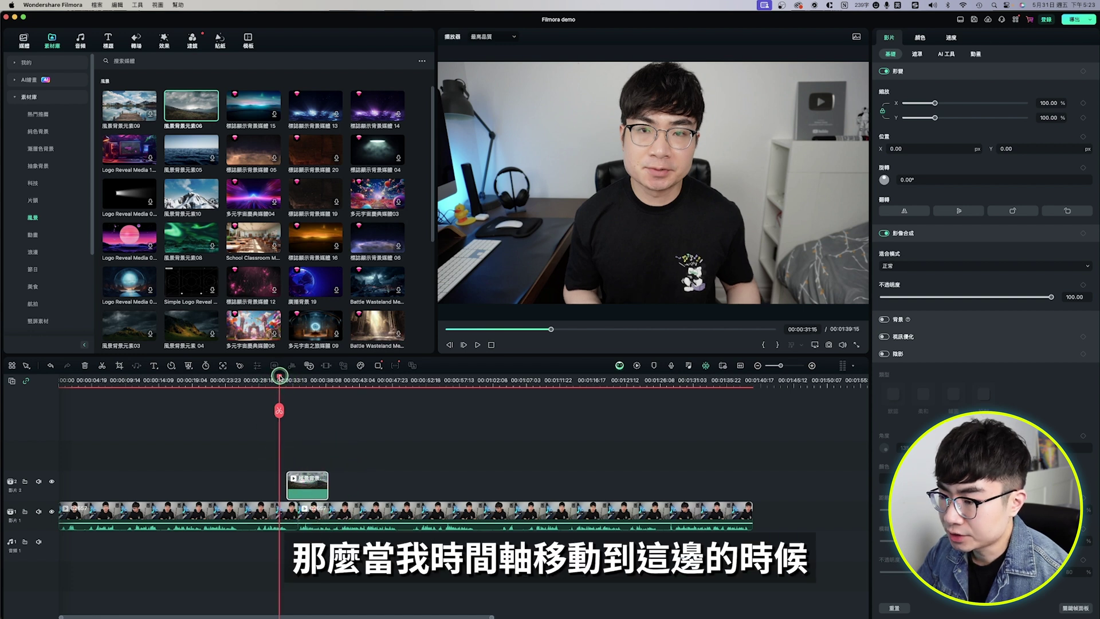
drag(293, 375, 340, 377)
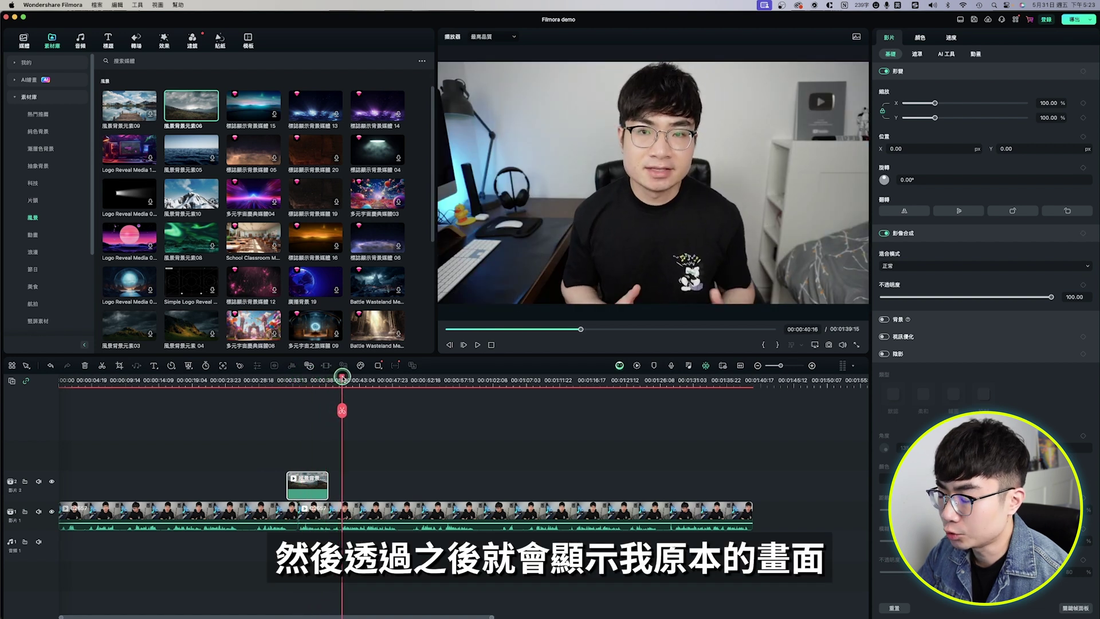
drag(339, 376, 297, 377)
click(318, 482)
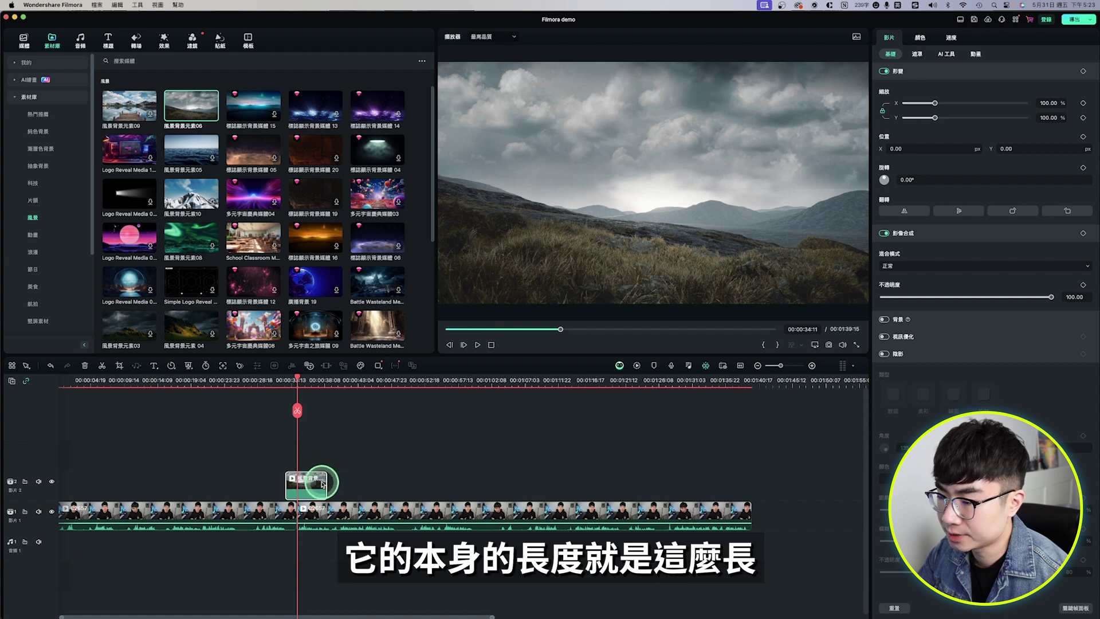
drag(325, 484, 310, 473)
Scale the landscape overlay to 130%, keeping it upright at 100 opacity.
drag(297, 381, 314, 382)
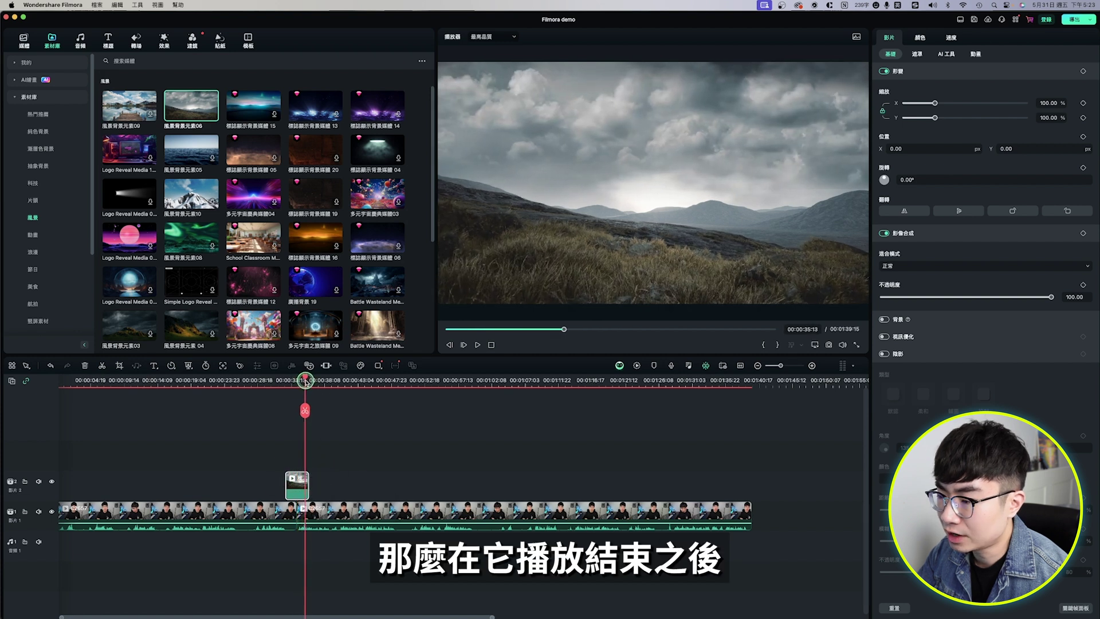
drag(314, 382, 296, 382)
click(310, 482)
drag(310, 480, 327, 479)
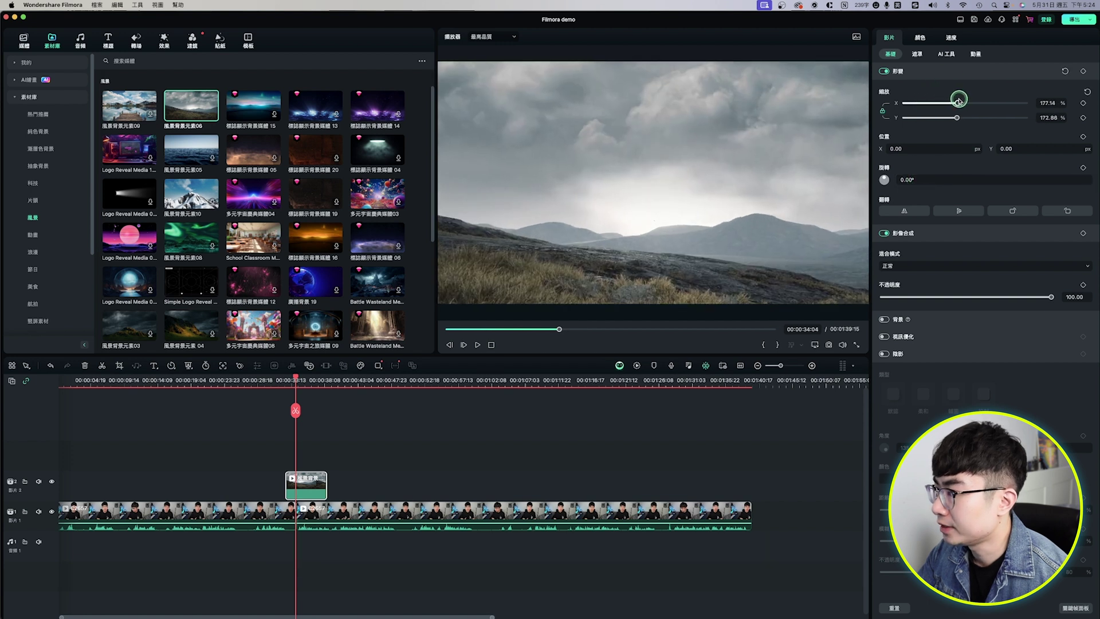
drag(934, 103, 944, 103)
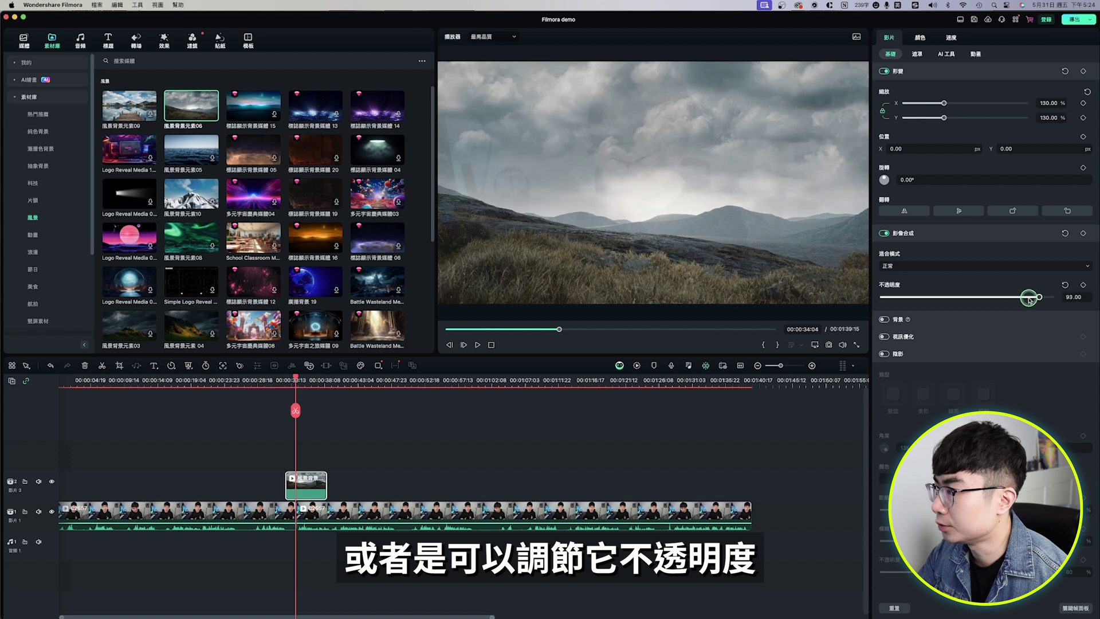
click(960, 211)
click(962, 214)
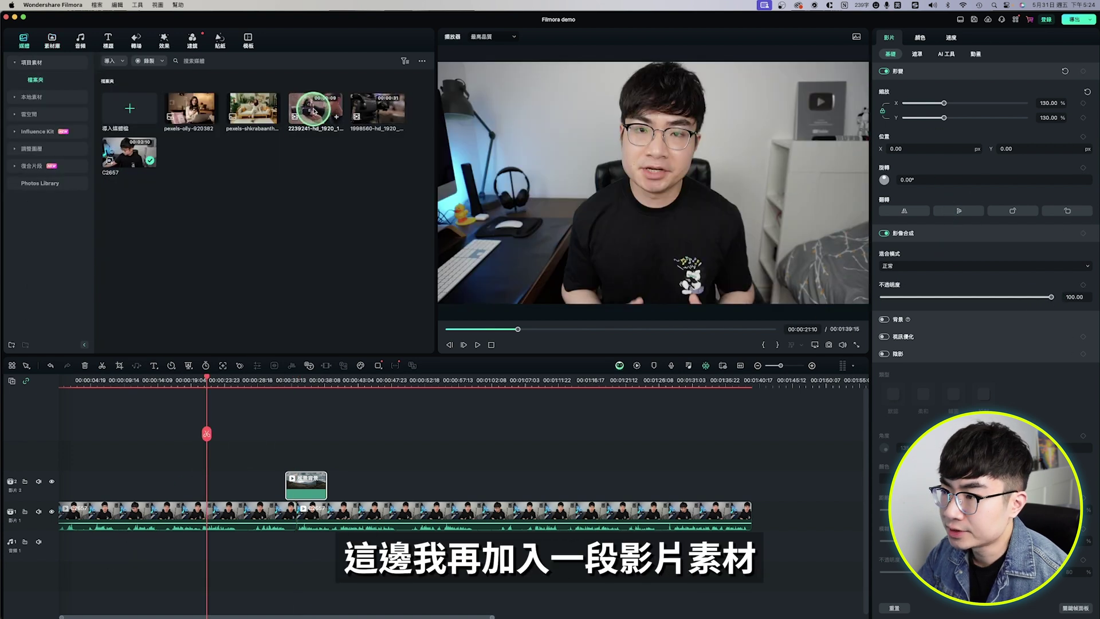
Add the 2239241 camera clip to track 2 at 3.00x uniform speed, lasting 00:00:03:02.
drag(309, 197, 229, 485)
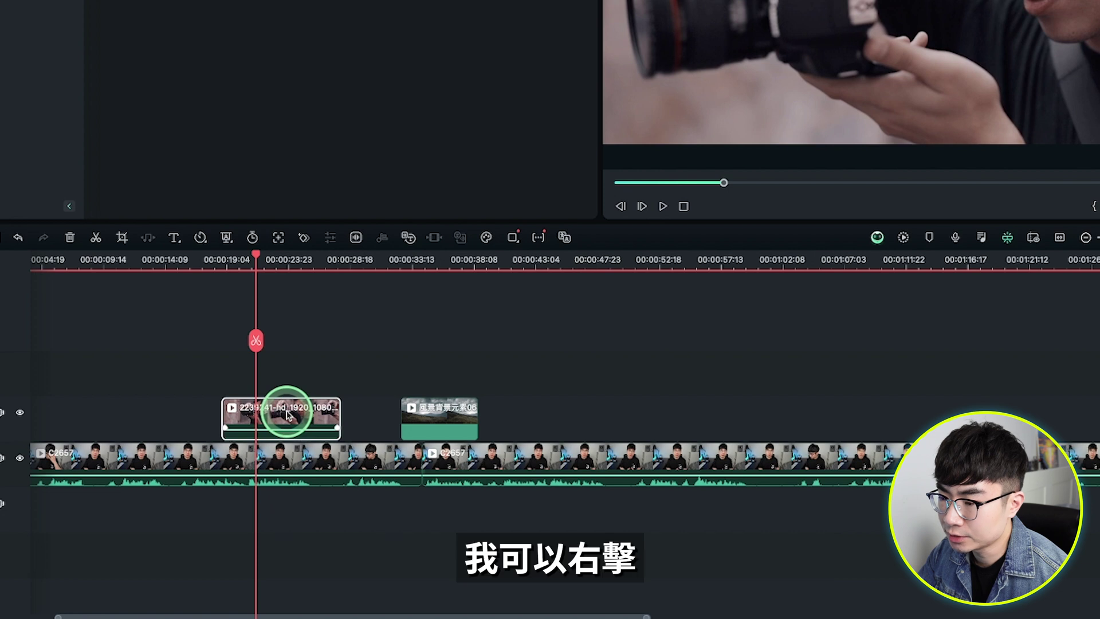
right_click(238, 481)
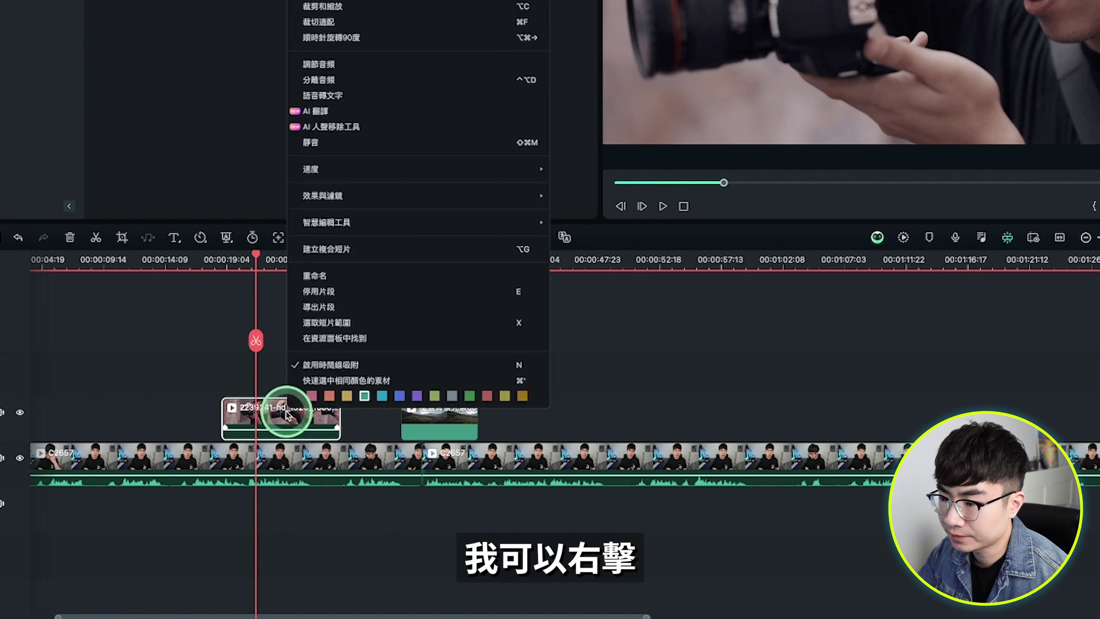
mouse_move(400, 169)
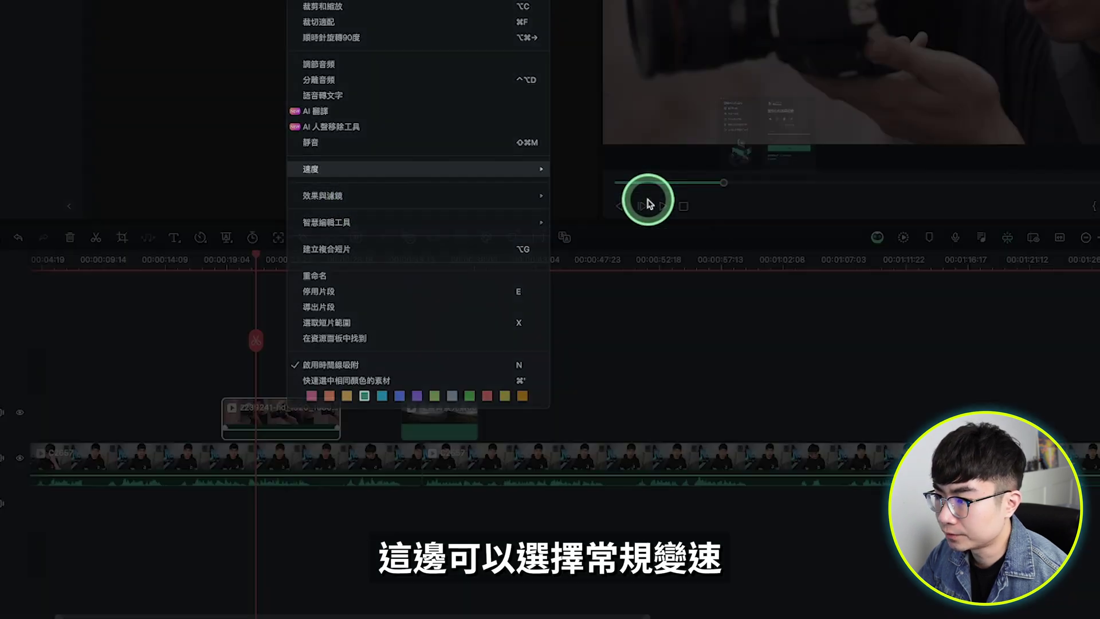
click(649, 204)
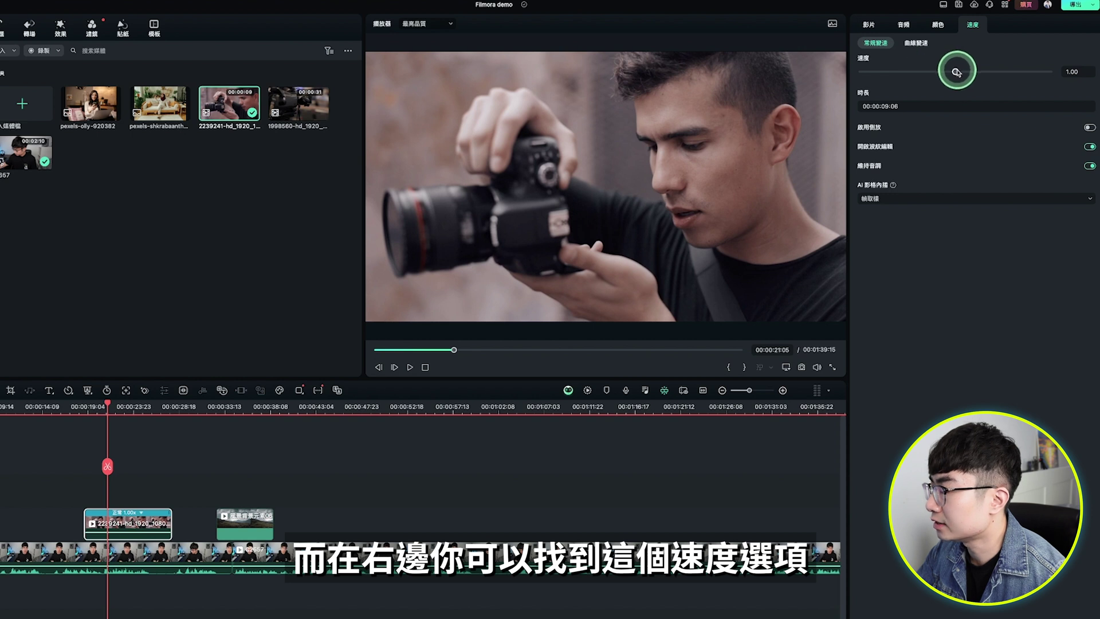
drag(957, 72, 977, 72)
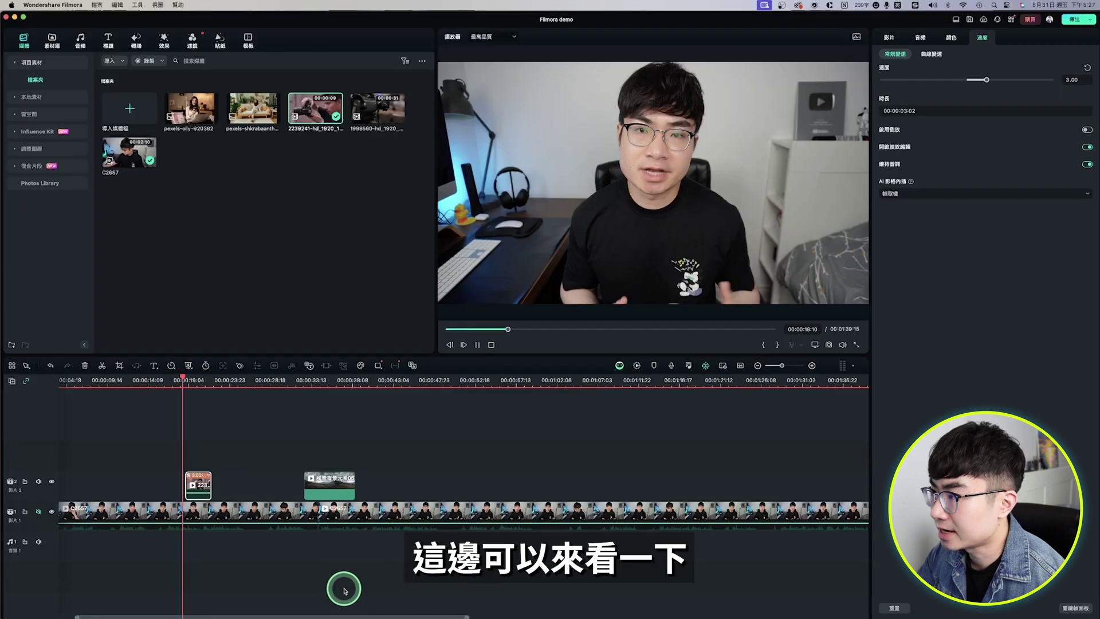
key(space)
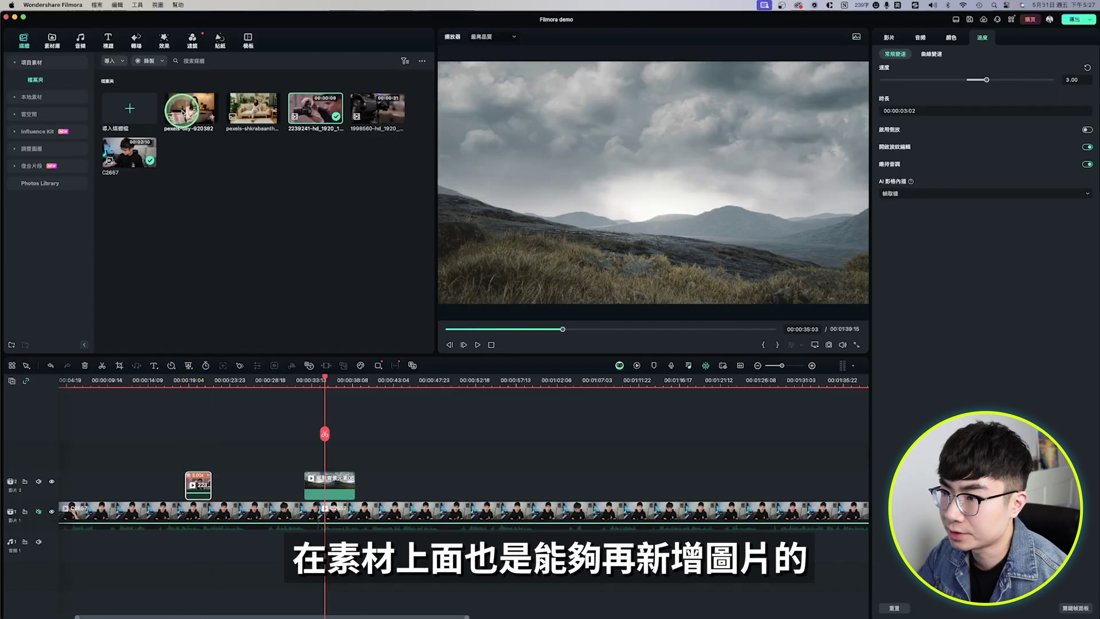
Place the pexels-olly-920382 picture on track 3 and scale it to 128.57%, keeping Normal blend.
drag(189, 109, 343, 461)
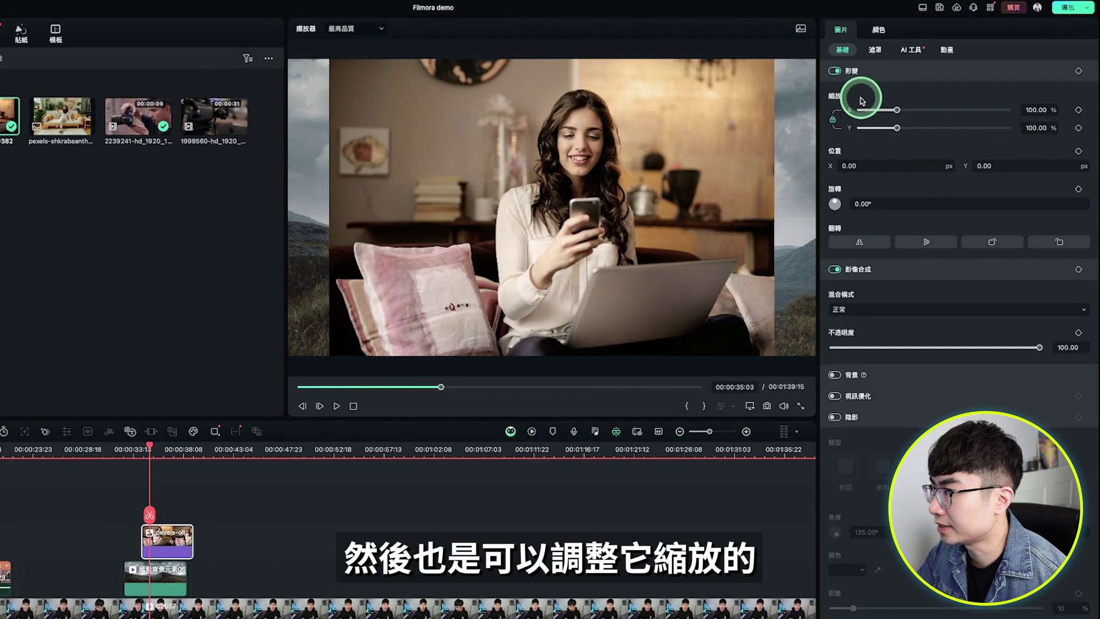
drag(897, 110, 907, 110)
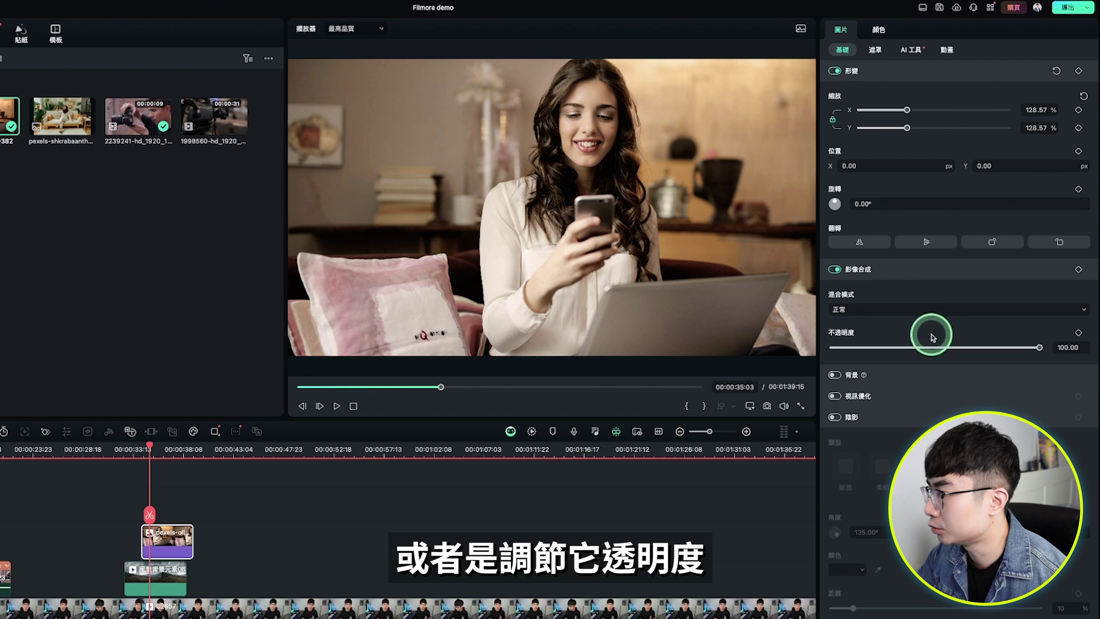
click(923, 310)
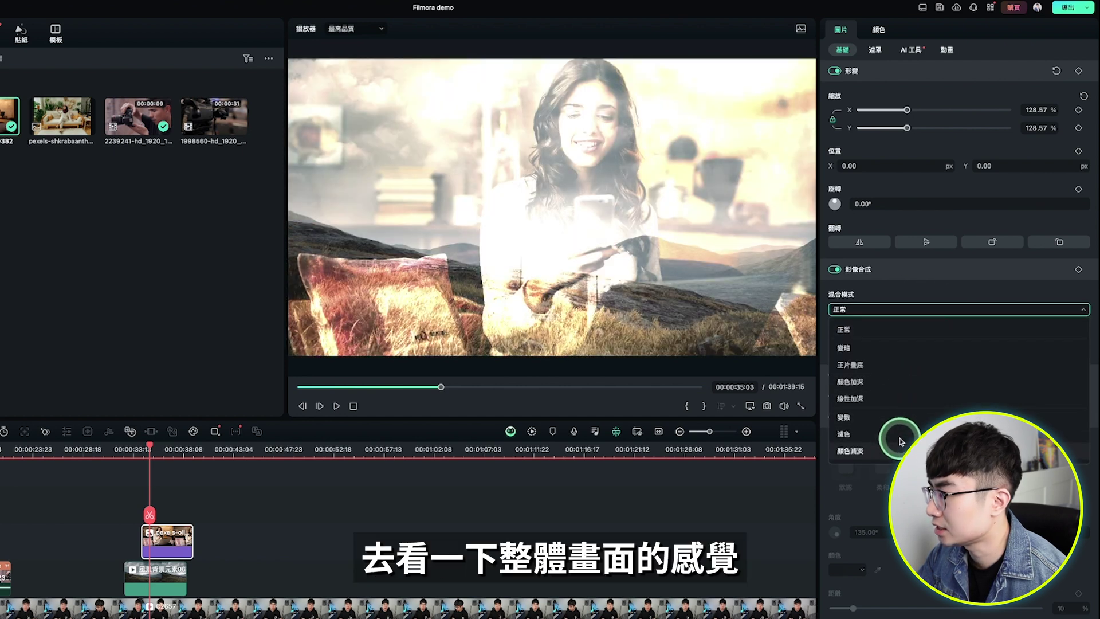
click(890, 52)
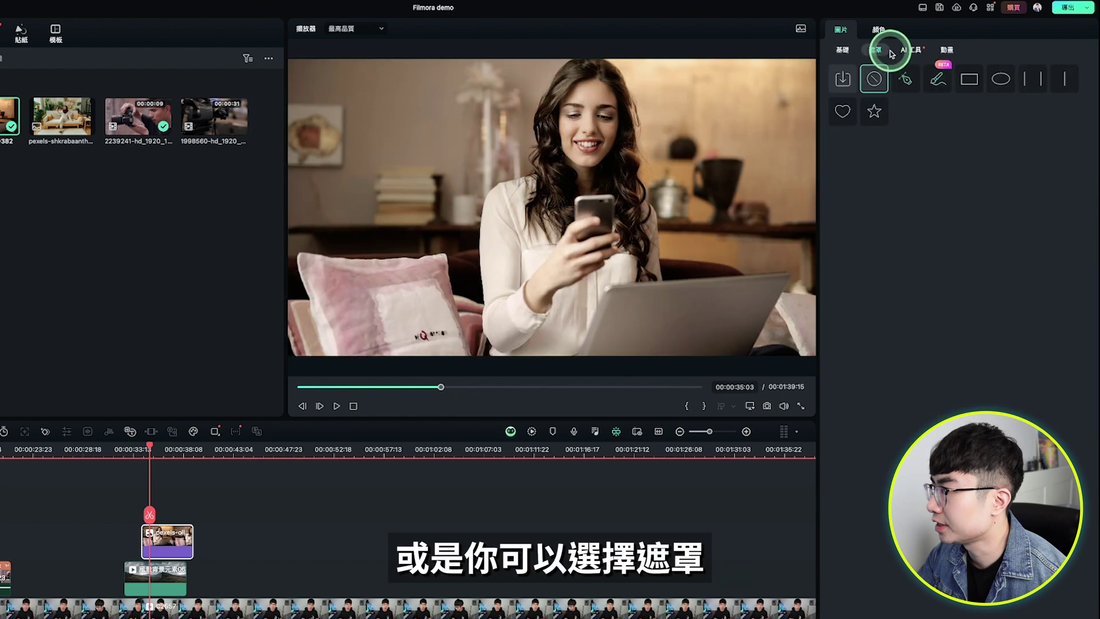
Try rectangle and ellipse masks, then use a heart mask shifted up and right.
click(973, 78)
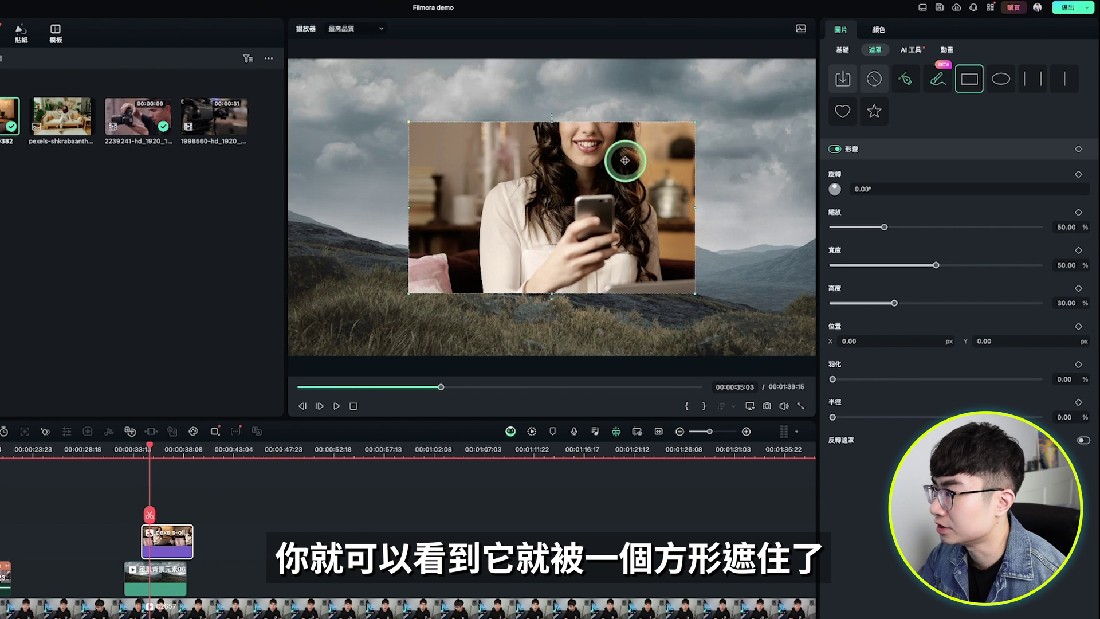
click(1001, 78)
drag(557, 202, 587, 159)
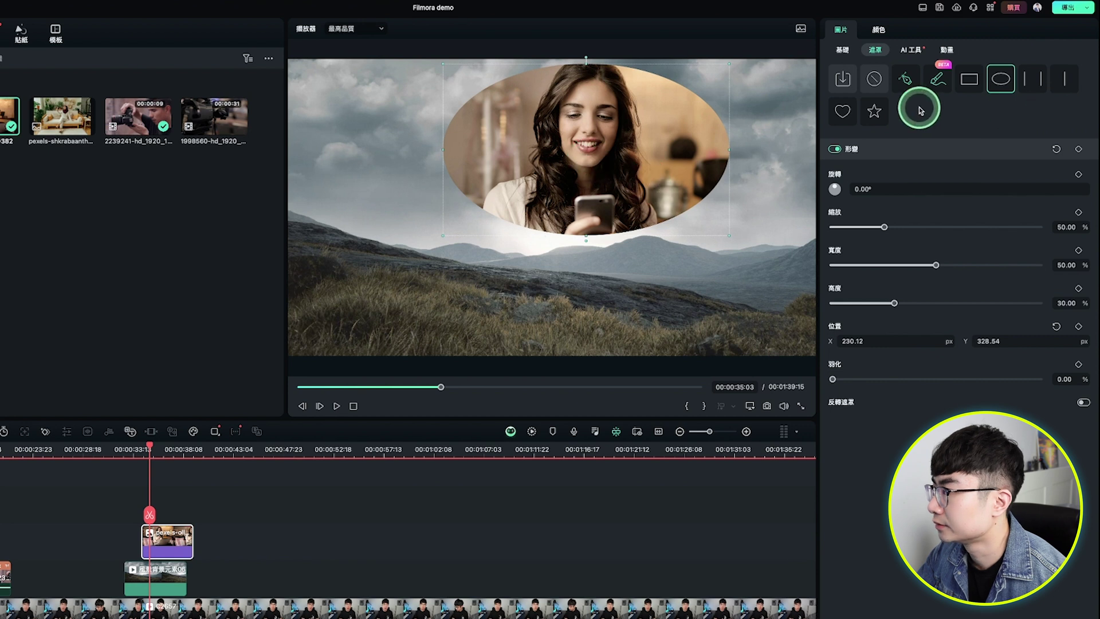
click(850, 111)
drag(611, 209, 646, 155)
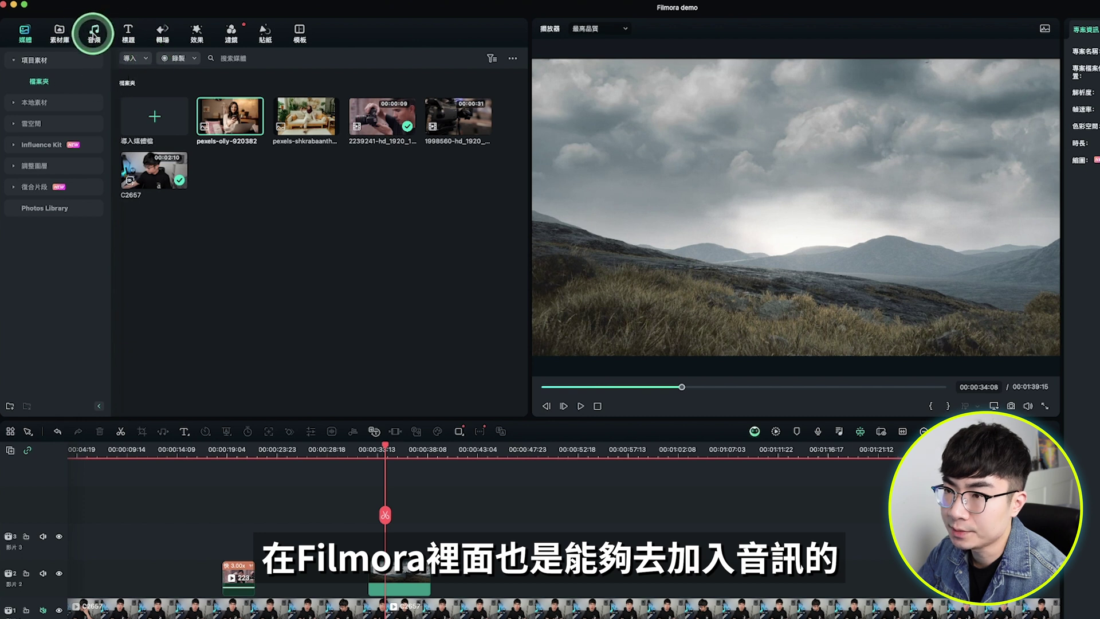
Add the Yestalgia - Summerhouse track under the video and set its volume to -7.73 dB.
click(96, 33)
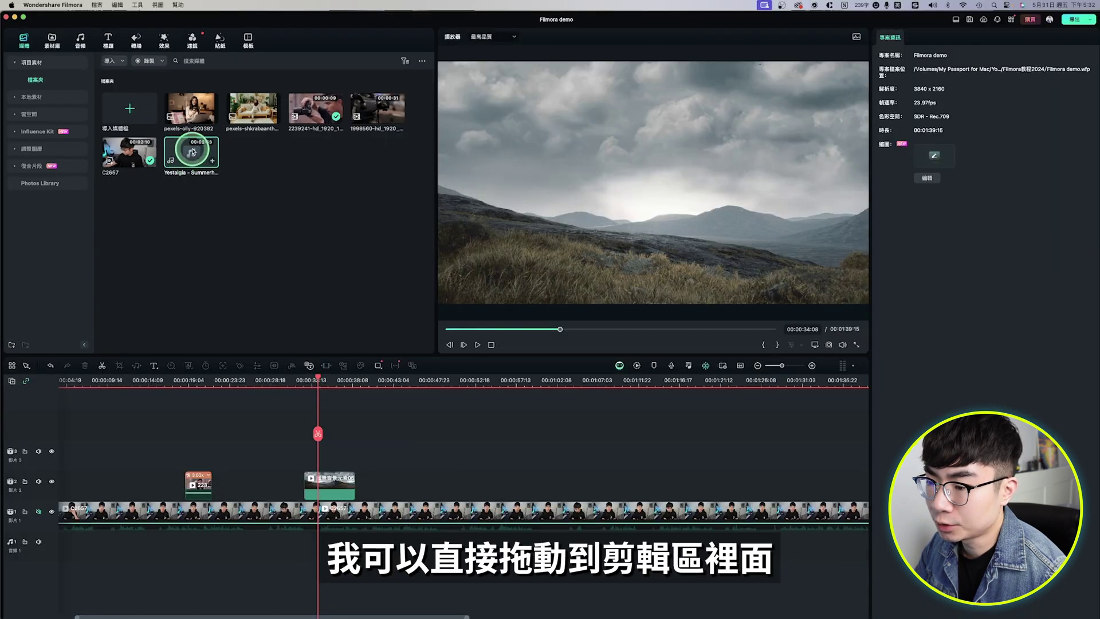
drag(193, 152, 86, 542)
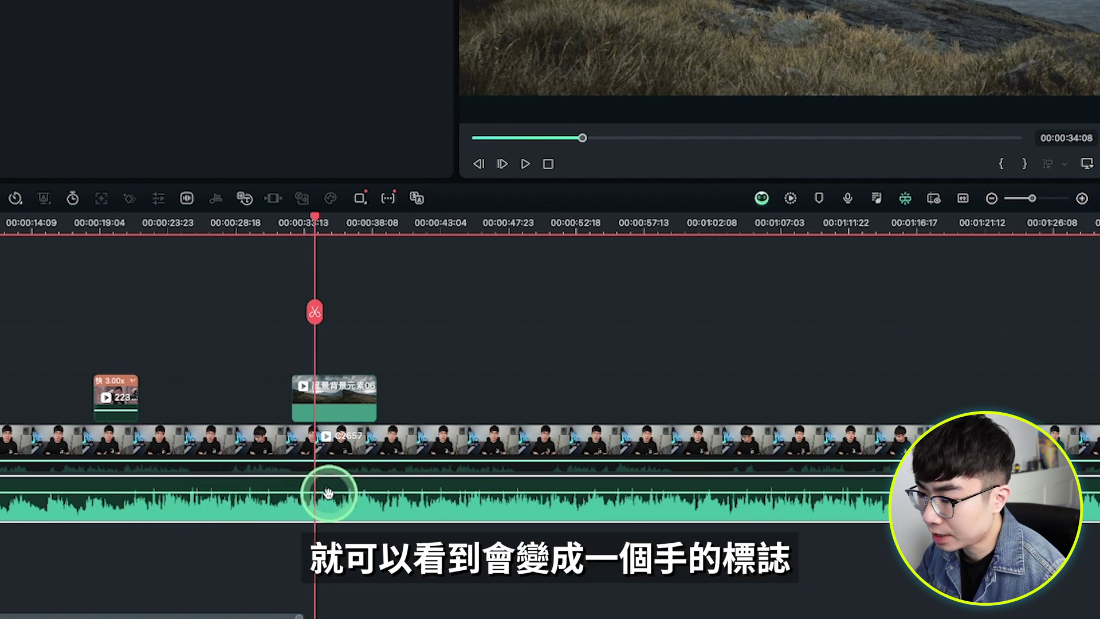
drag(328, 492, 328, 503)
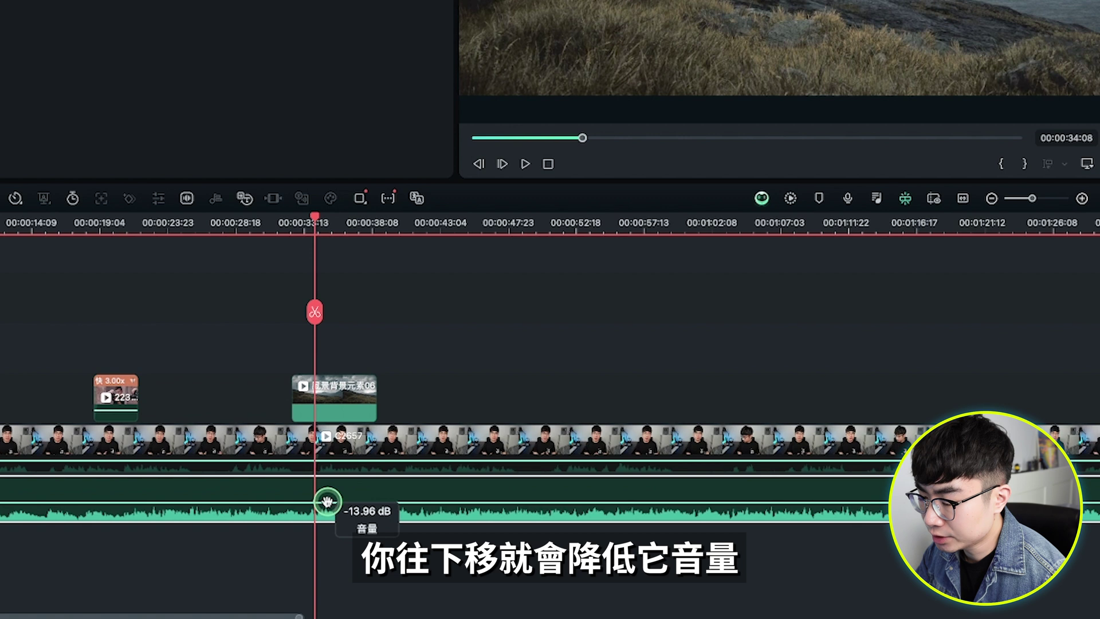
mouse_move(327, 504)
mouse_down()
mouse_move(330, 485)
mouse_move(330, 501)
mouse_up()
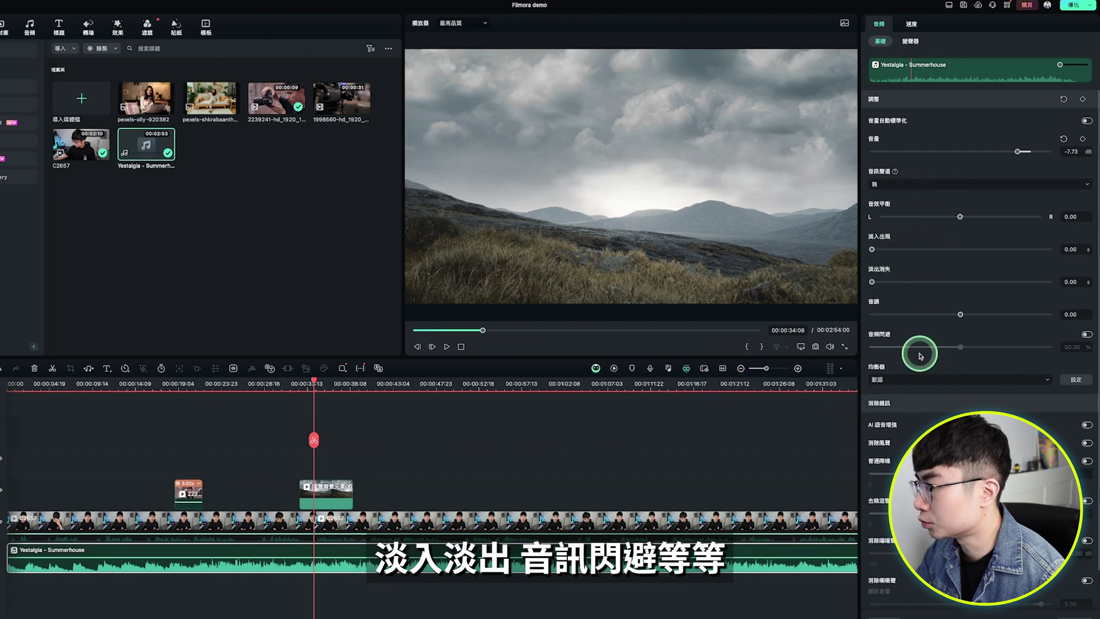
scroll(958, 291, down, 2)
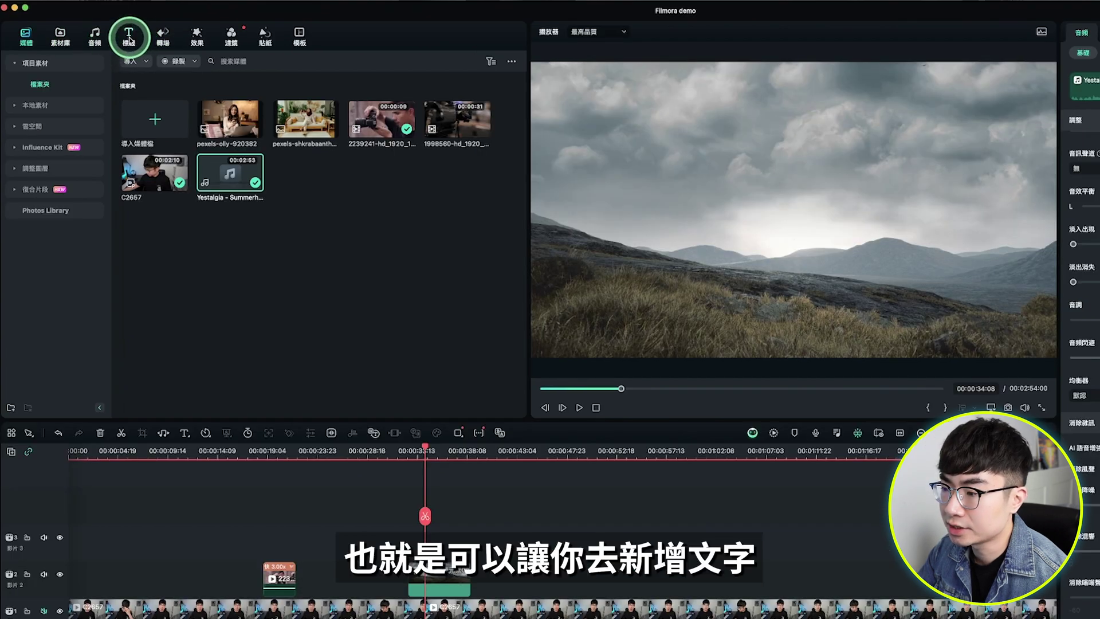
Add the 可爱的素张文字 title template and change its text to 美好的一天.
click(129, 40)
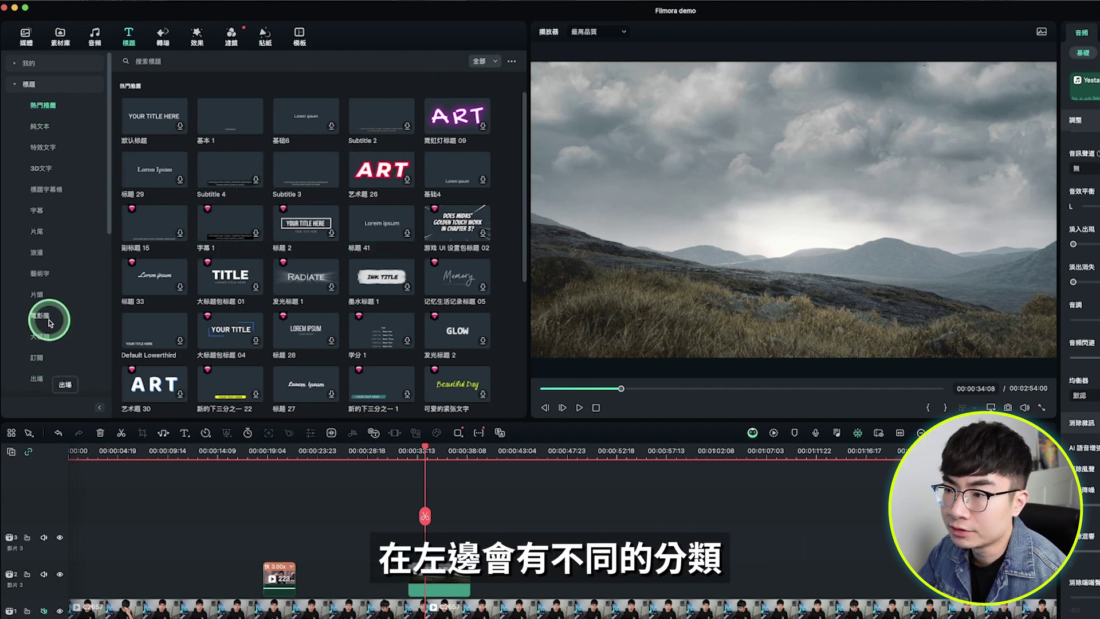
scroll(453, 238, down, 3)
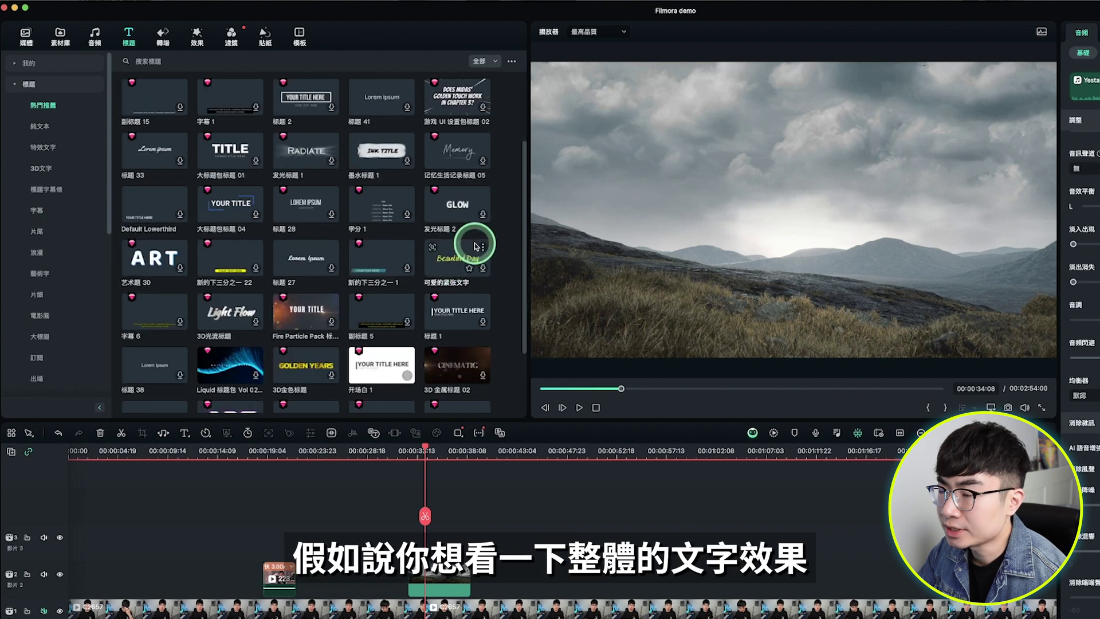
click(453, 264)
double_click(452, 264)
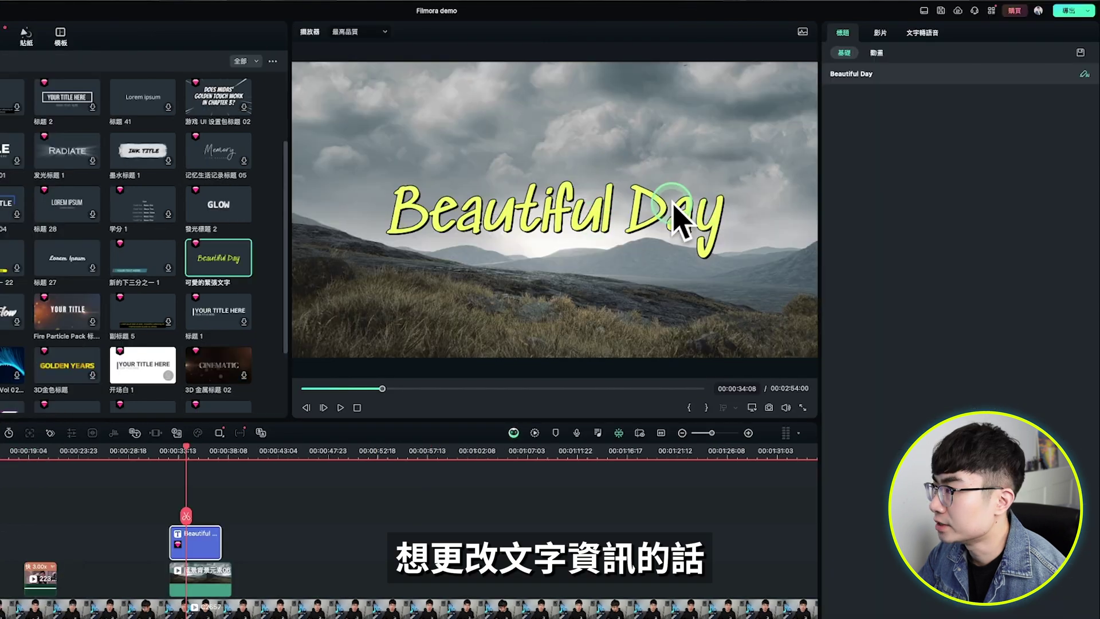
click(858, 78)
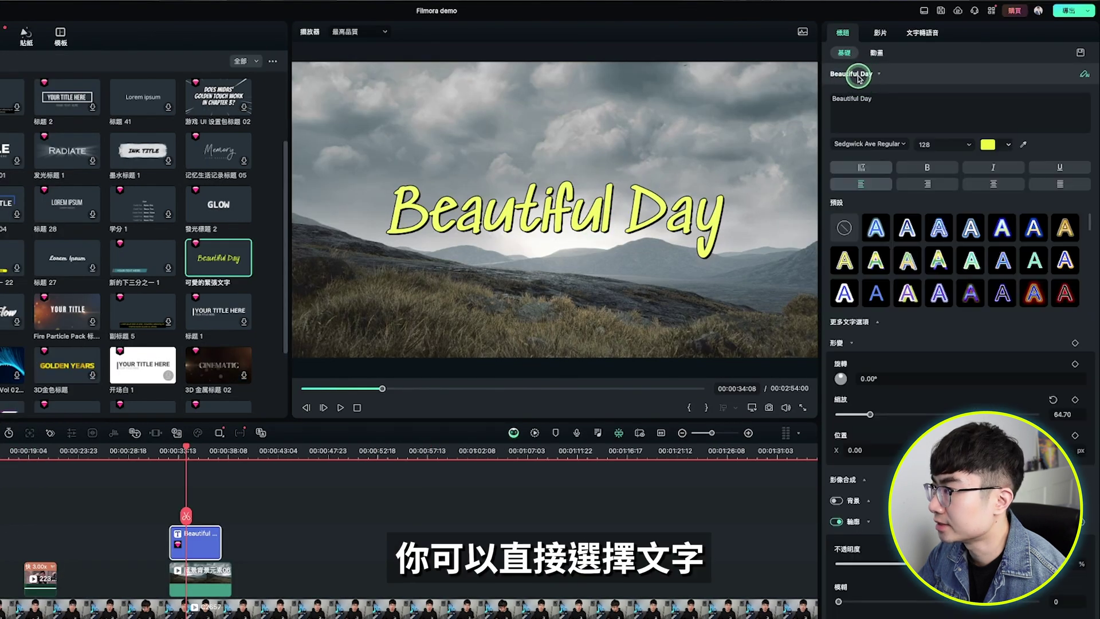
text(美好的一天)
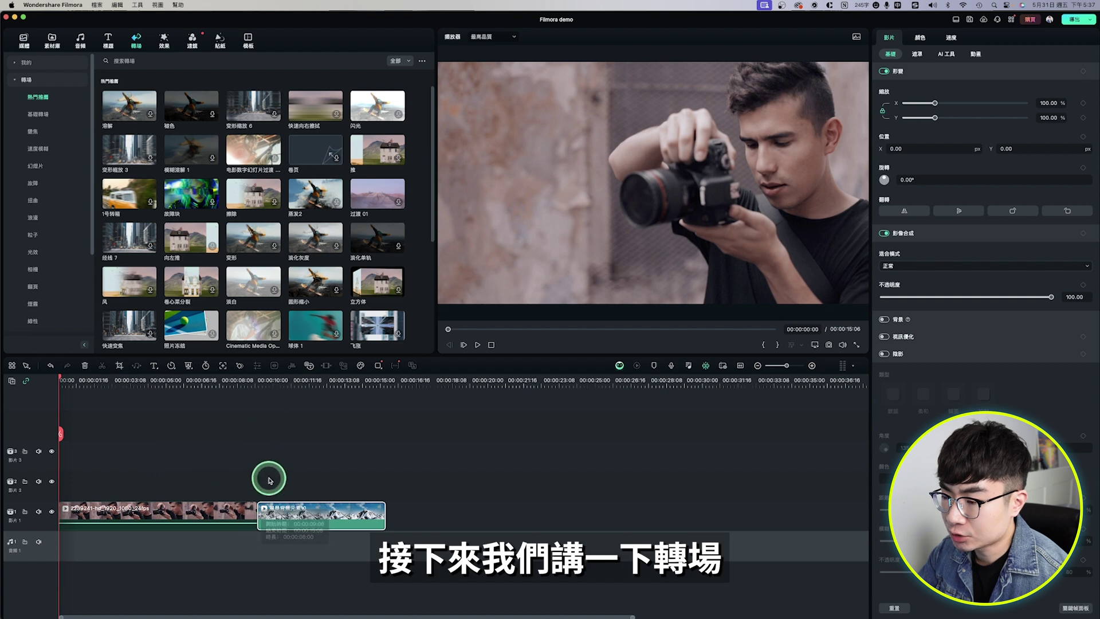
Drop the 擦除 wipe transition on the cut between the camera and mountain clips and preview it.
drag(59, 376, 237, 408)
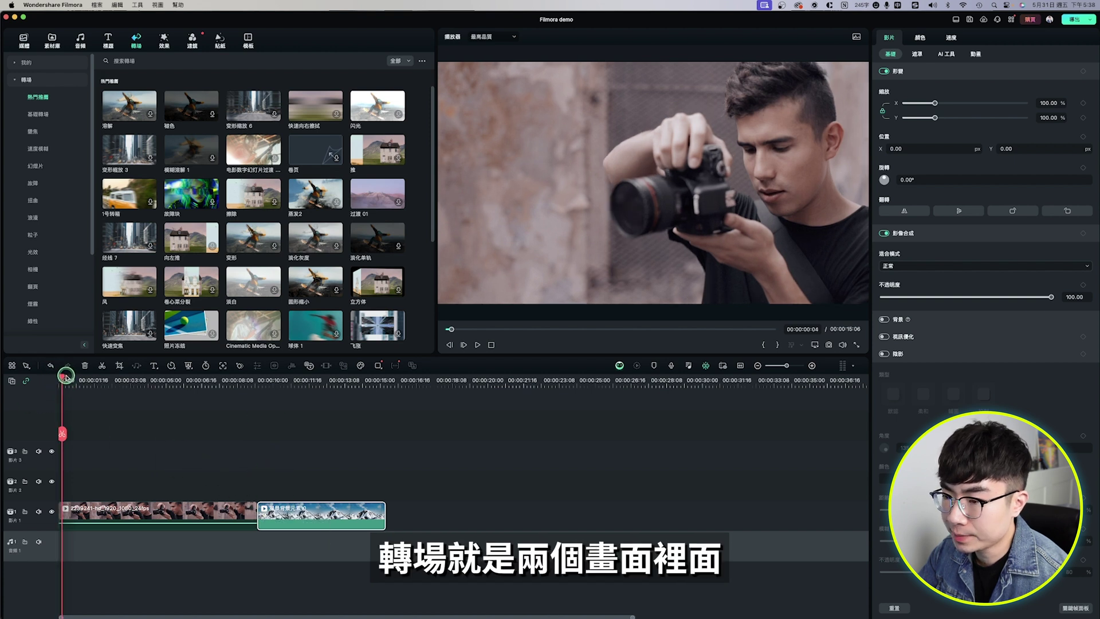
drag(236, 408, 245, 411)
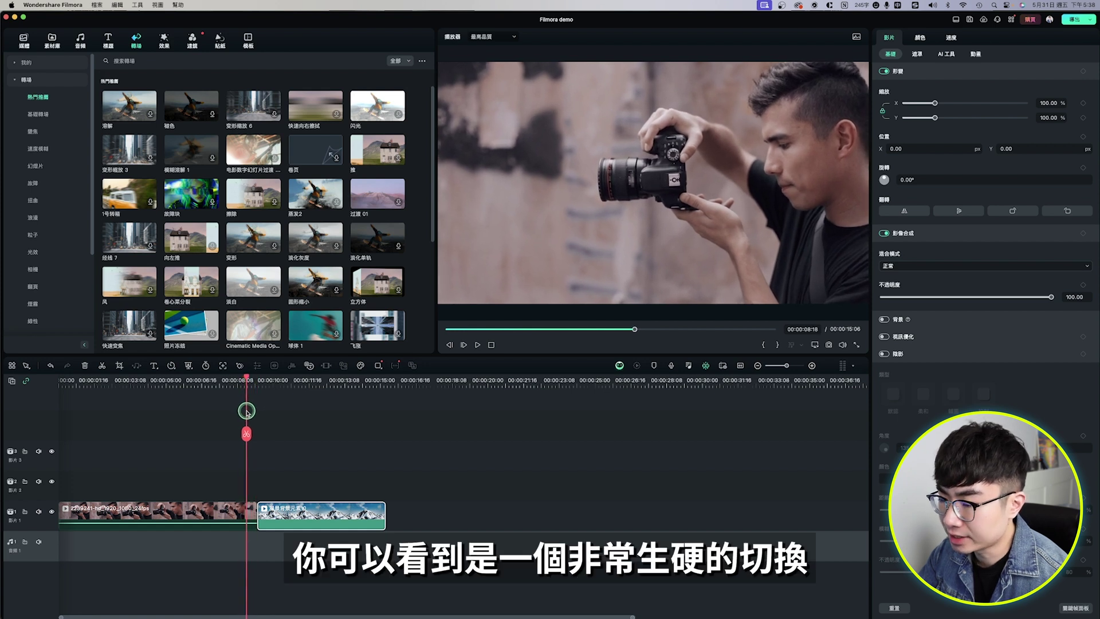
drag(244, 411, 271, 412)
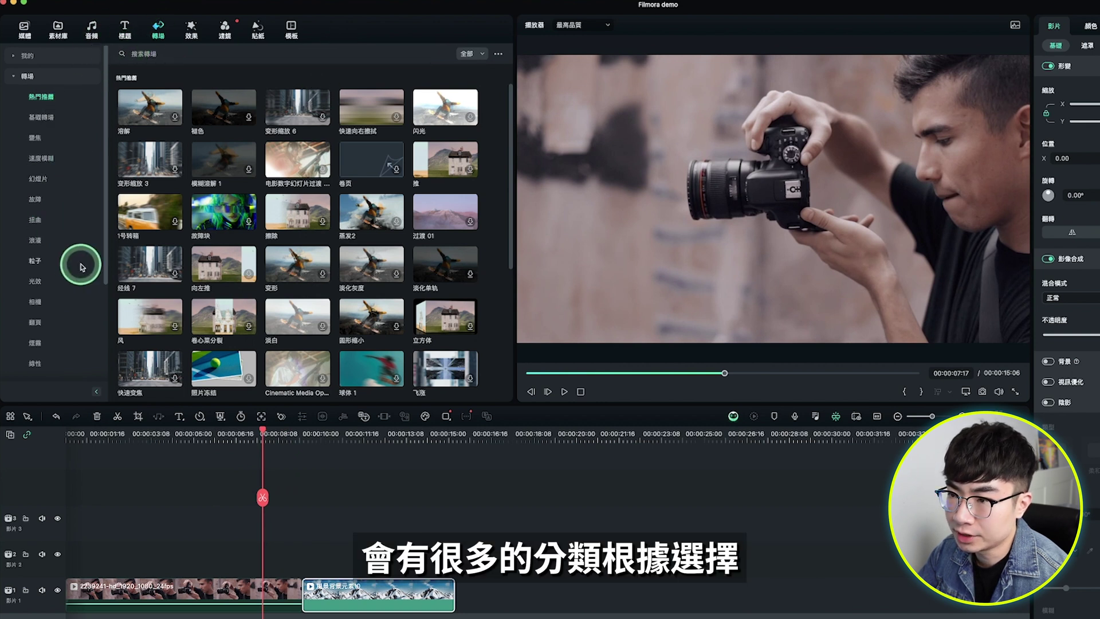
scroll(298, 200, down, 1)
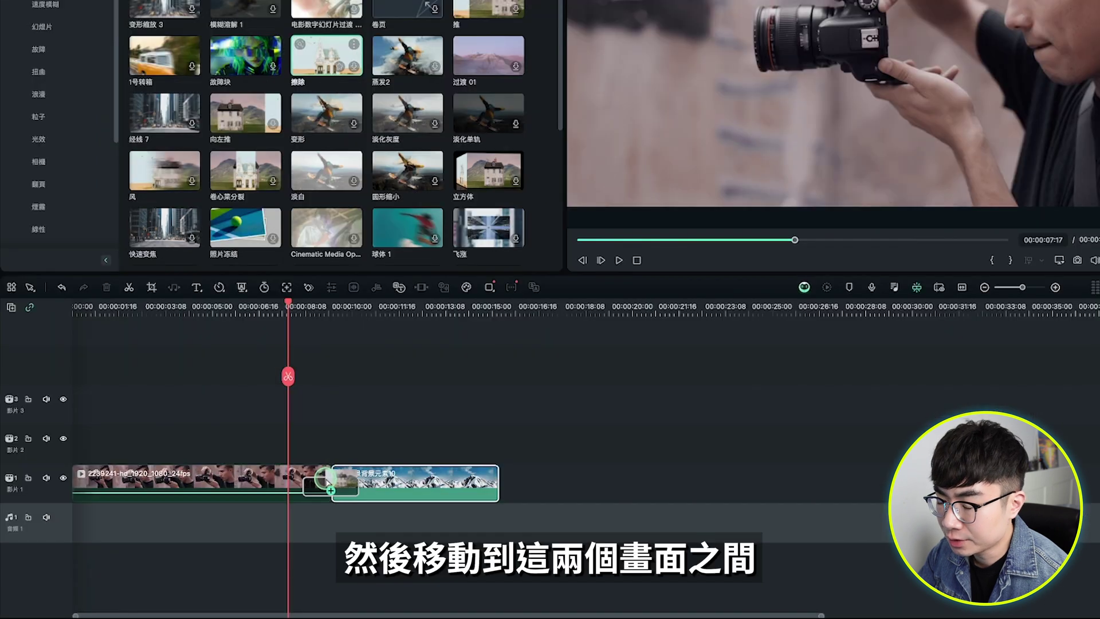
drag(294, 206, 288, 587)
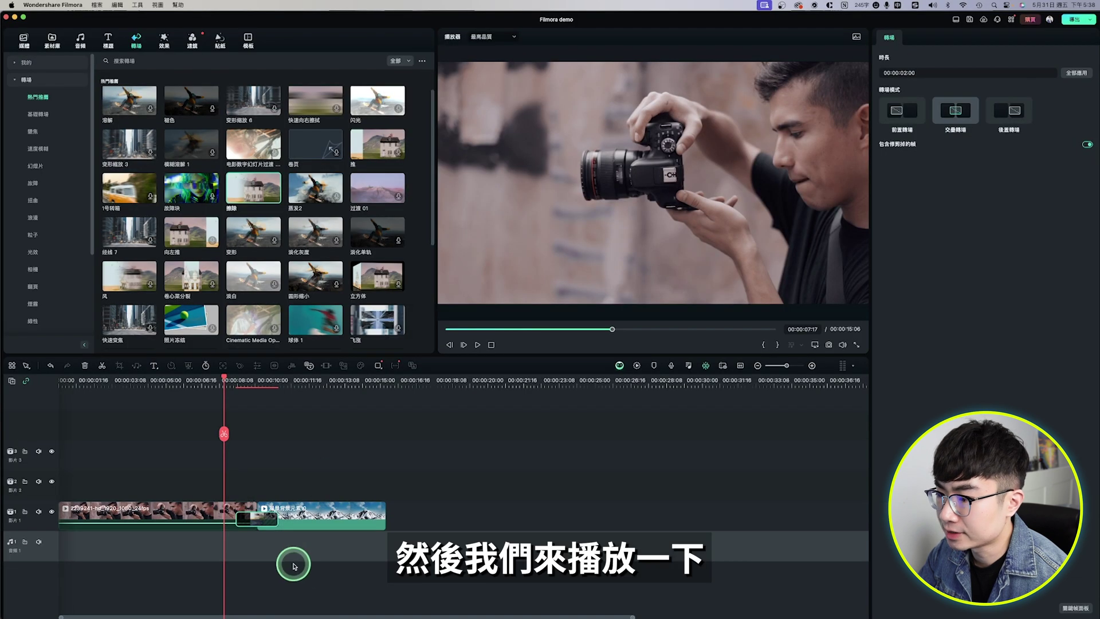
key(space)
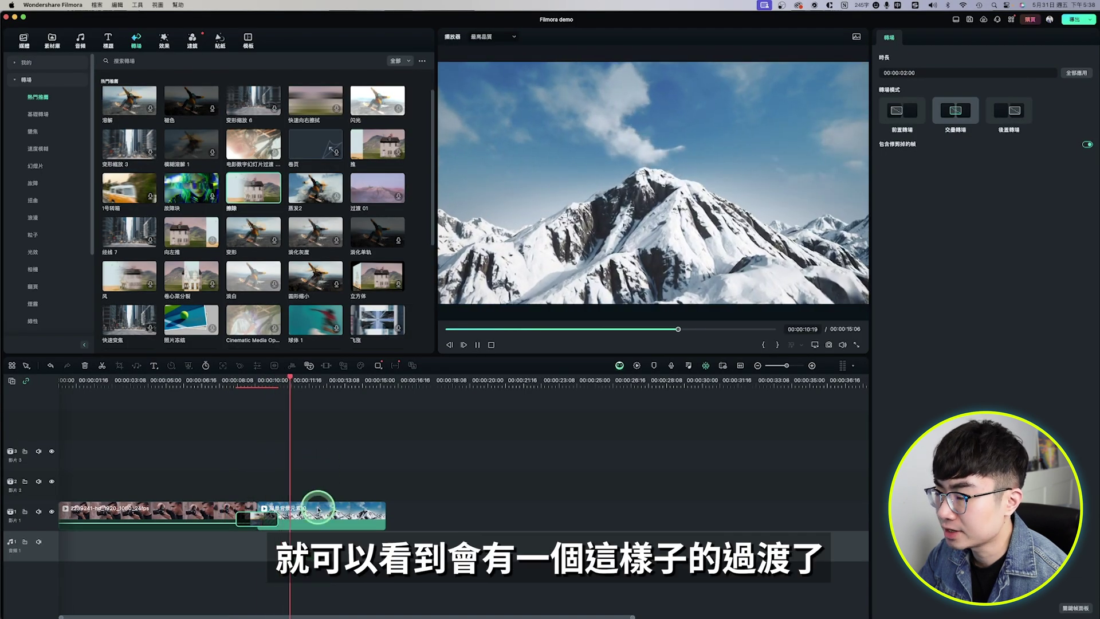
key(space)
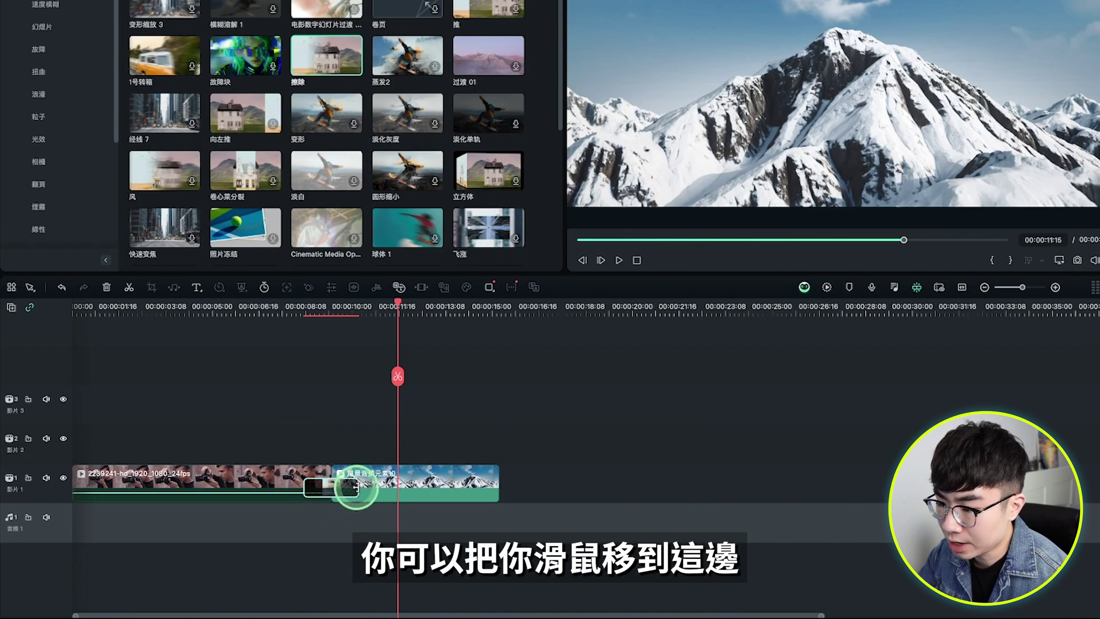
Shorten the wipe transition to 00:00:00:16 and replay it.
mouse_move(355, 487)
mouse_down()
mouse_move(336, 487)
mouse_move(347, 488)
mouse_up()
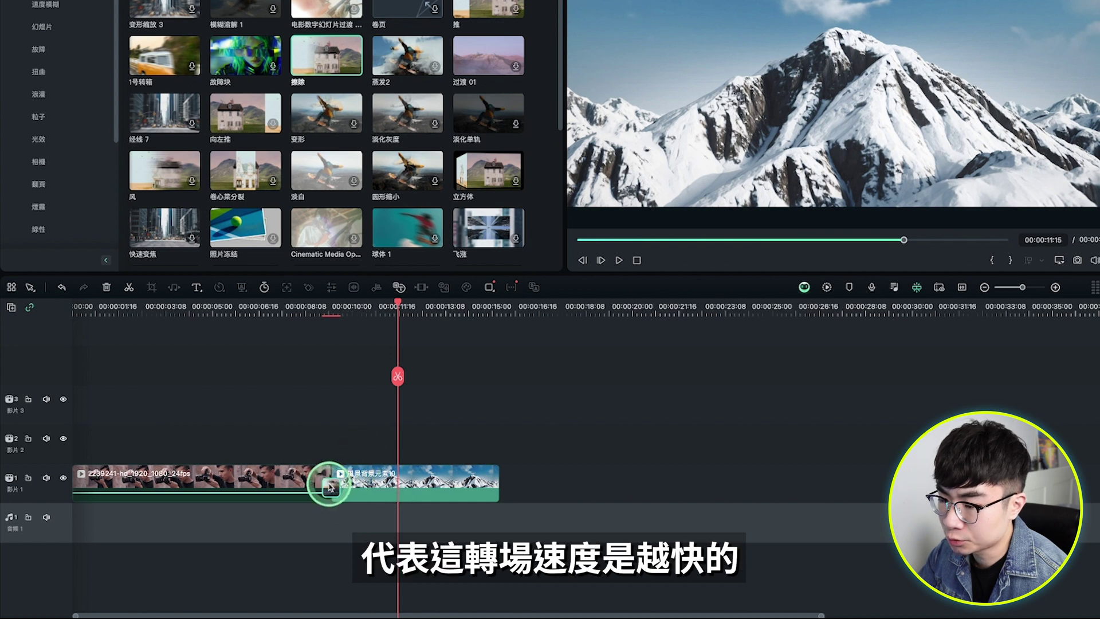
key(space)
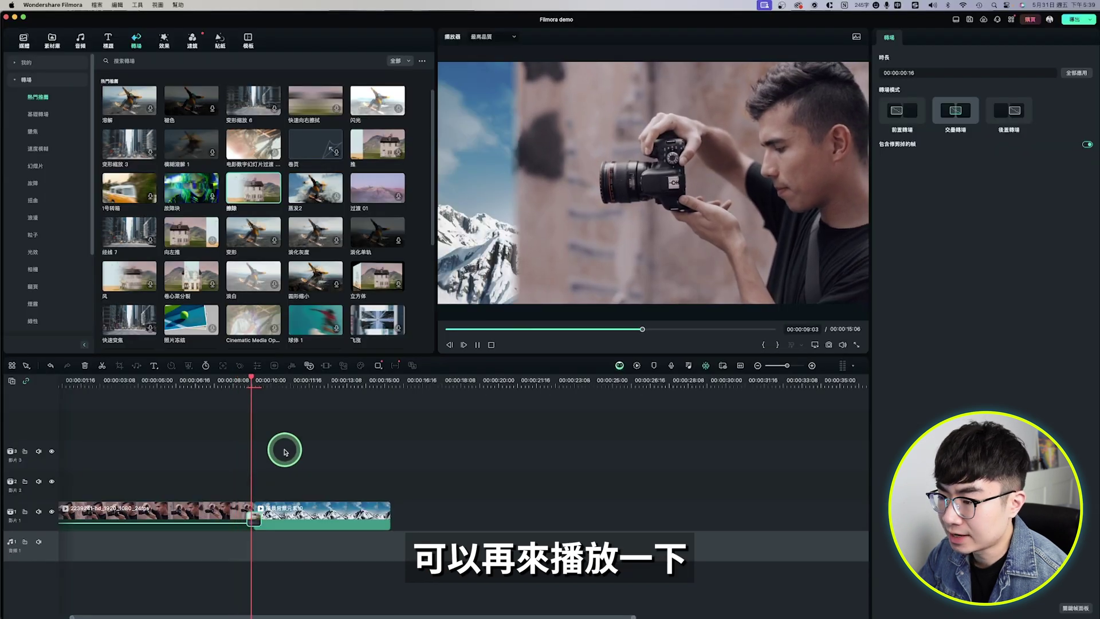
key(space)
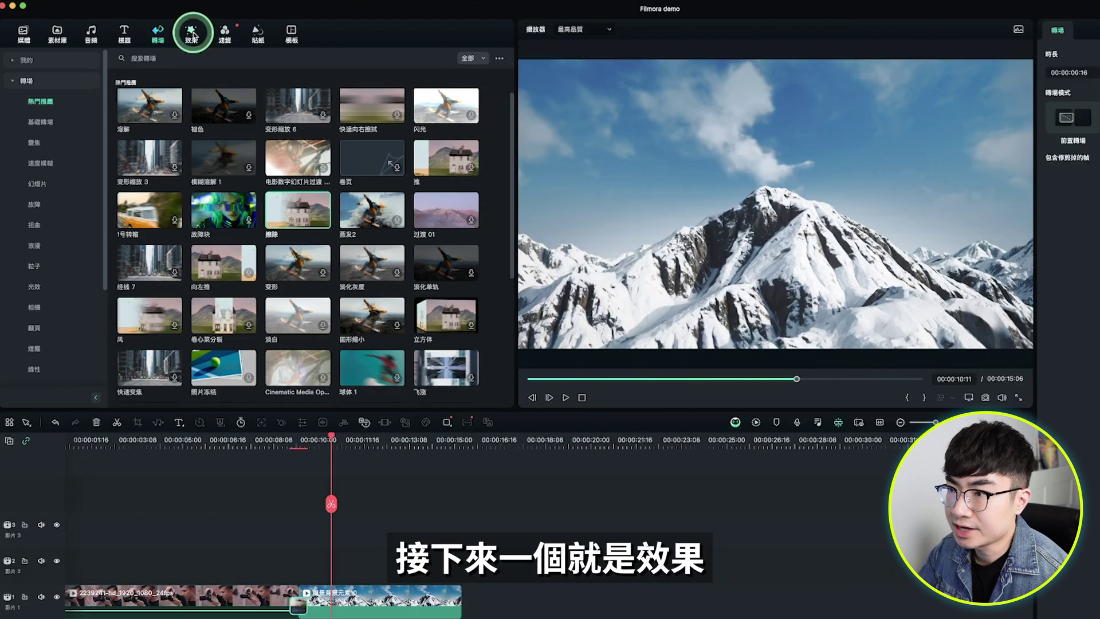
click(193, 35)
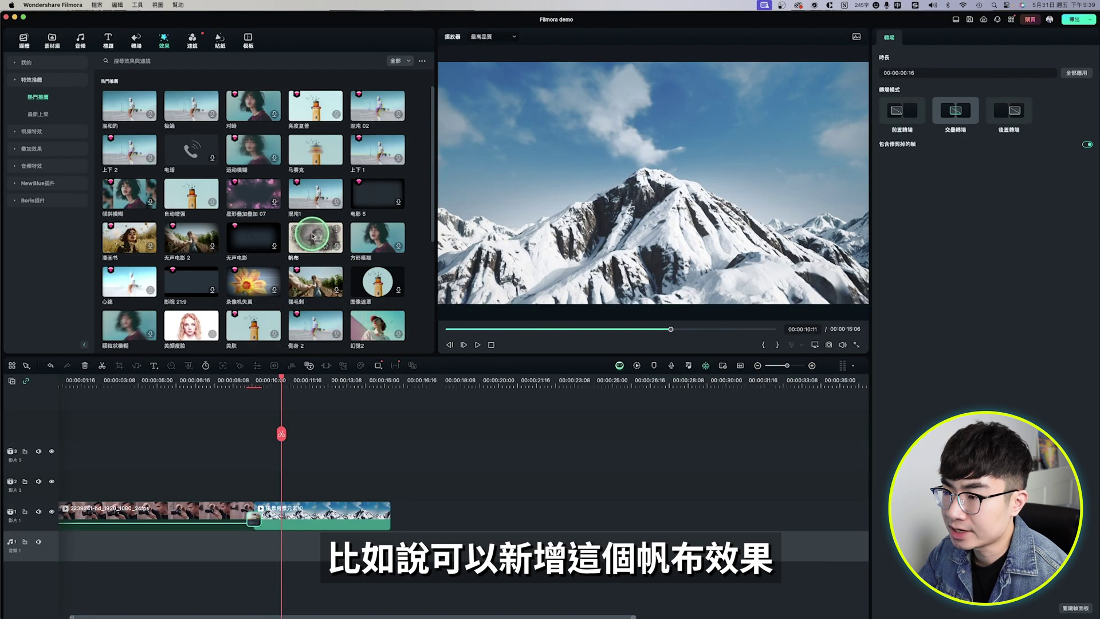
Put the 帆布 canvas effect on track 2 and drag its start earlier.
drag(318, 239, 371, 433)
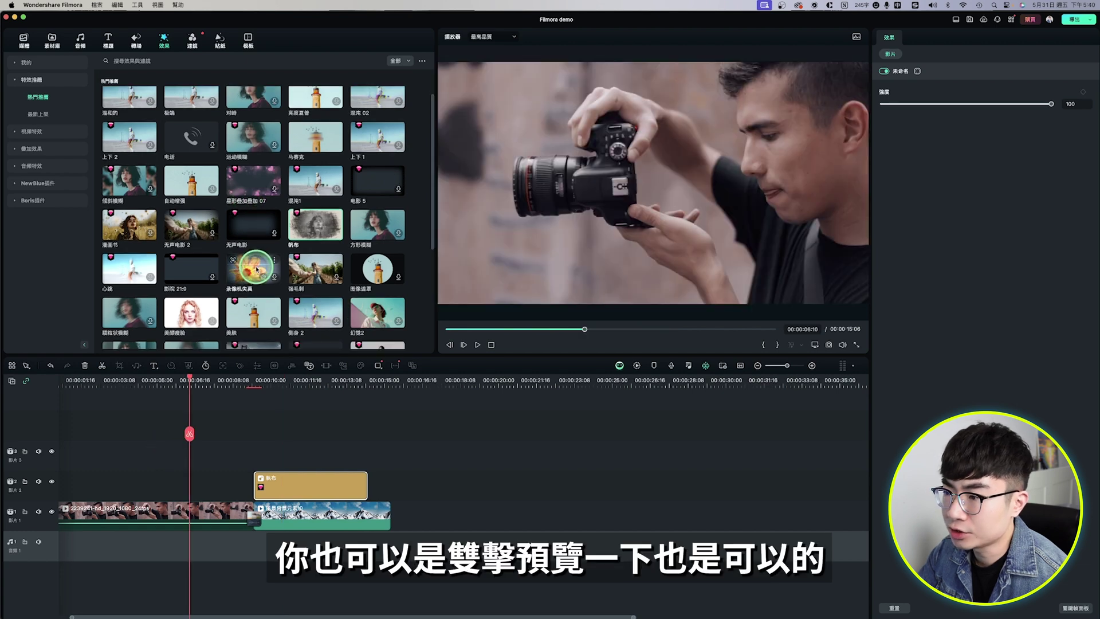
double_click(256, 270)
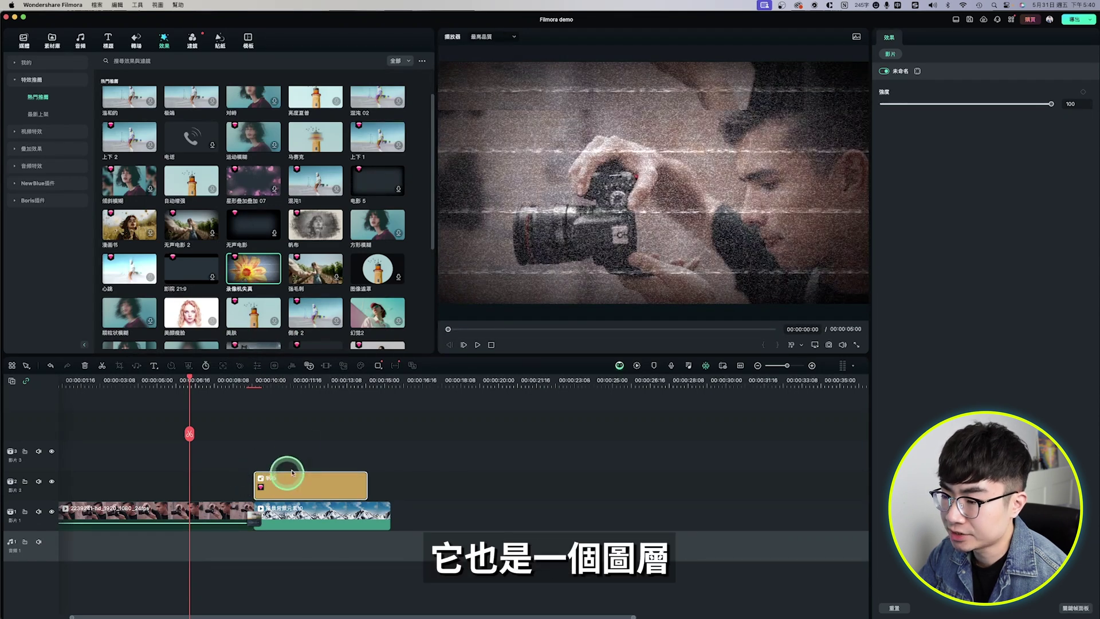
click(252, 479)
drag(253, 479, 80, 479)
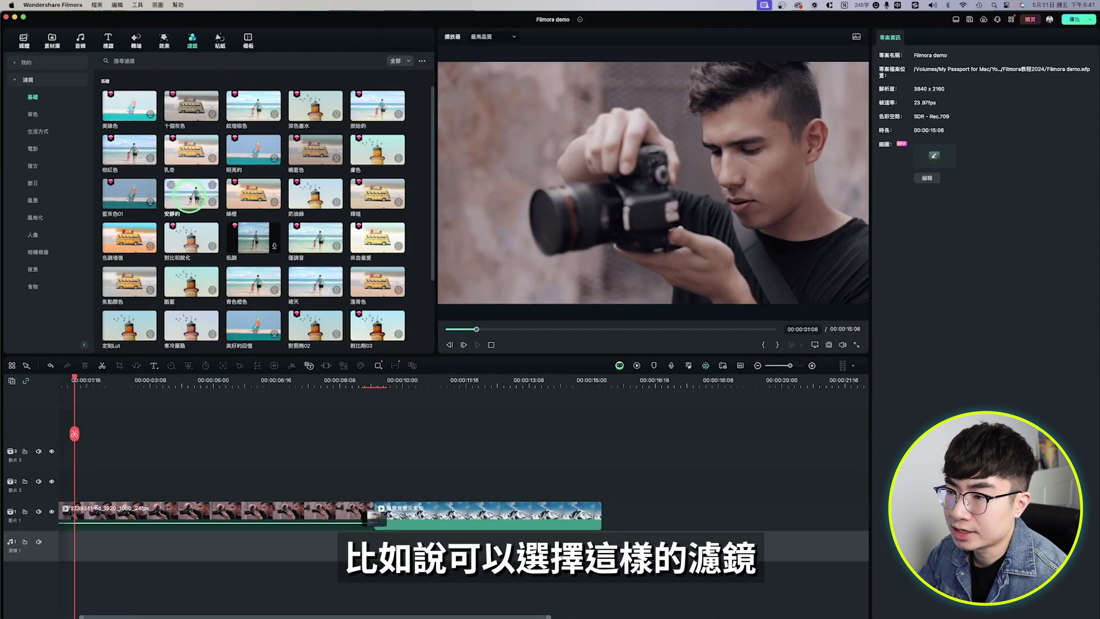
Preview the 安靜的, 淺青色, 沙丘 and 藍色風暴 filters across the basic and film categories.
click(191, 199)
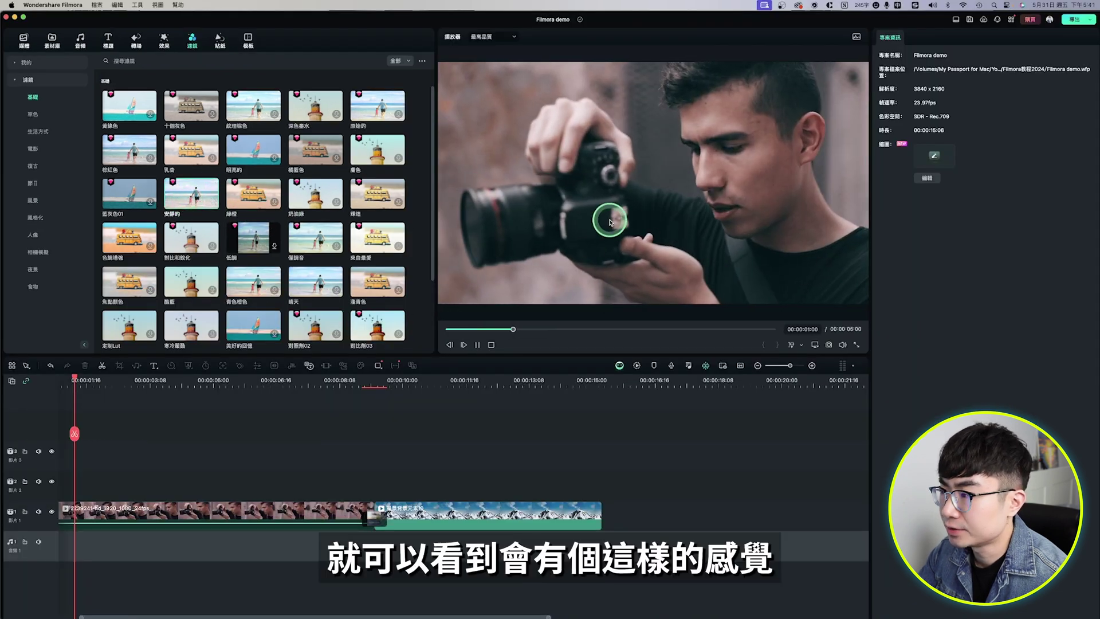
scroll(379, 227, down, 2)
click(379, 227)
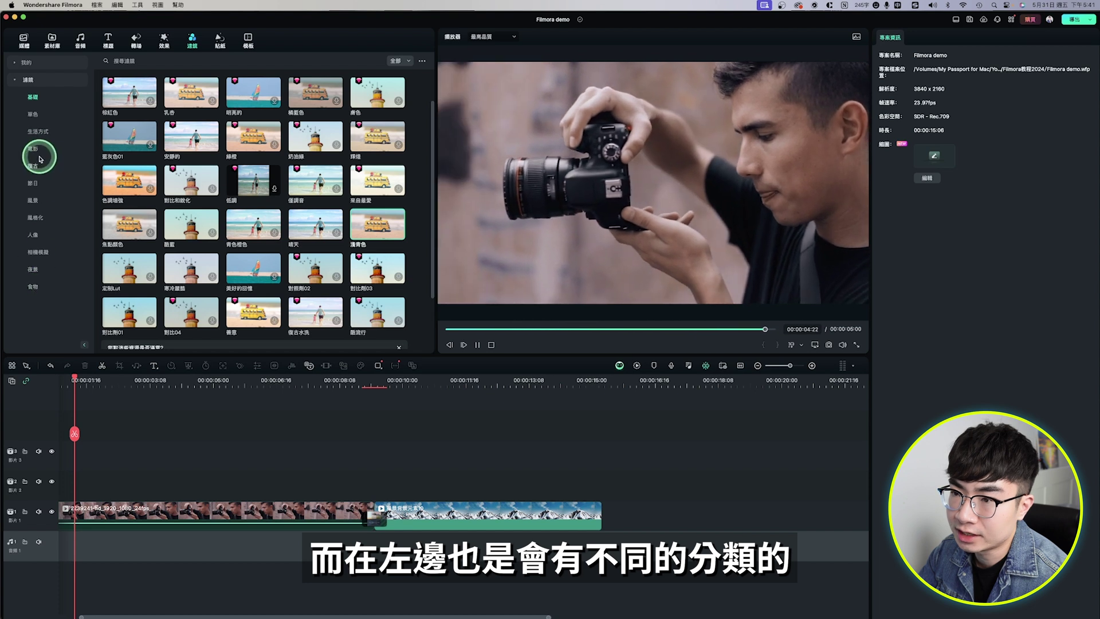
click(34, 150)
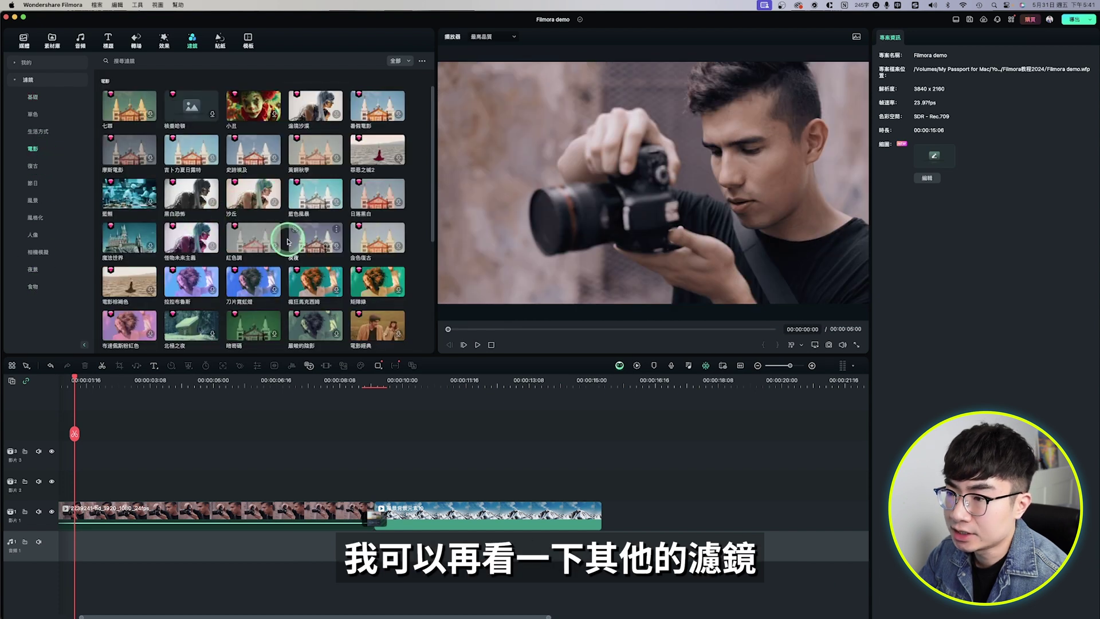
click(258, 200)
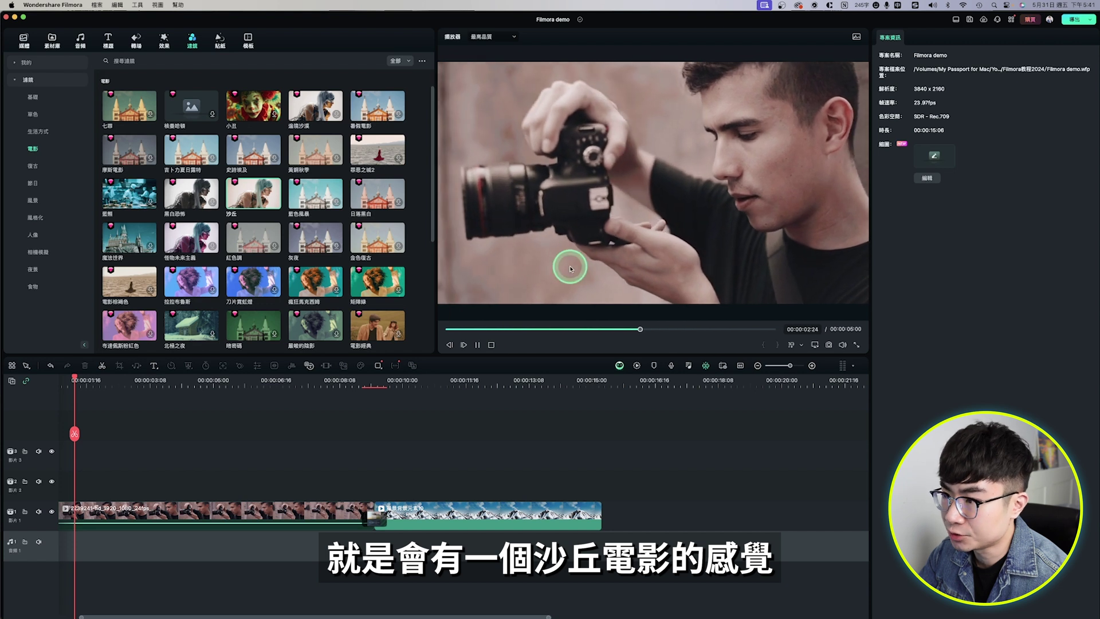
click(311, 198)
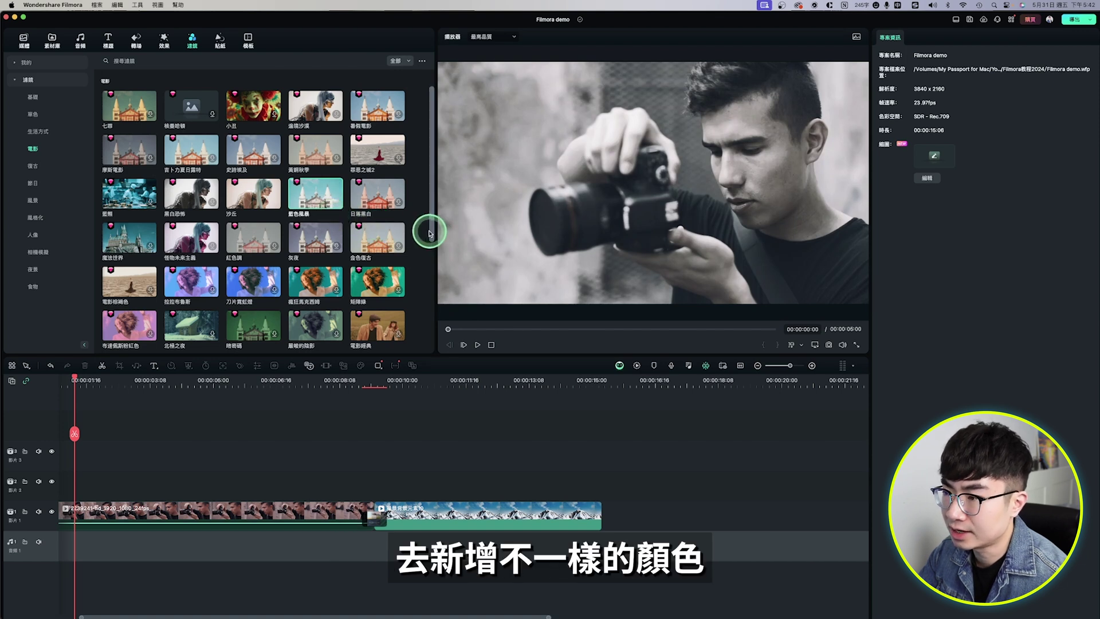
Add 藍色風暴 to track 2 and extend it to about 00:00:07:04.
mouse_move(237, 414)
mouse_down()
mouse_move(100, 491)
mouse_move(60, 480)
mouse_up()
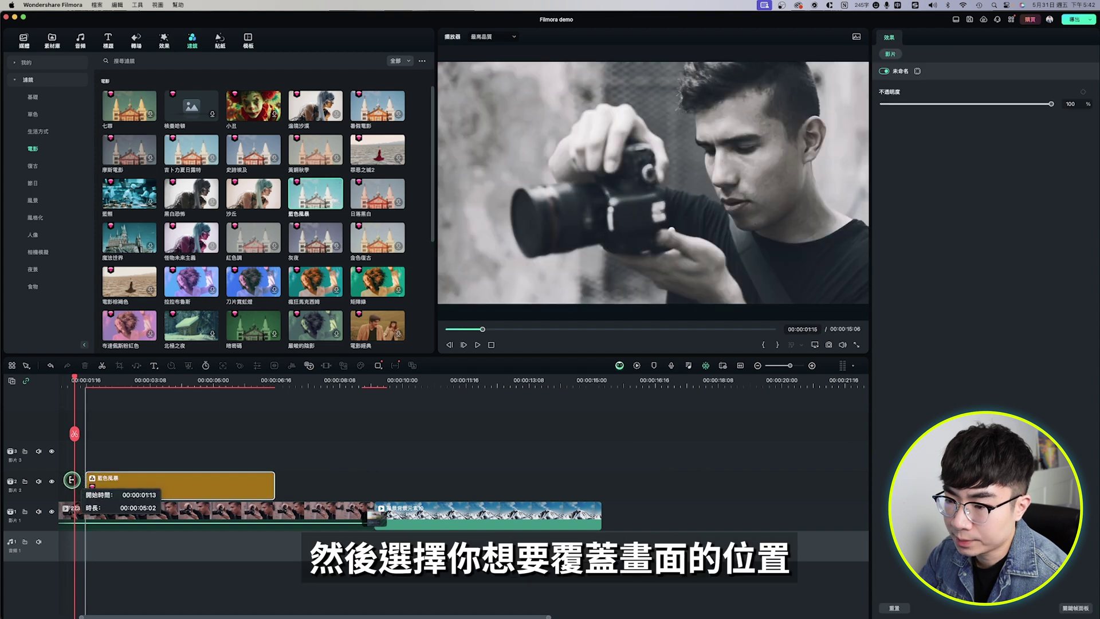
drag(274, 480, 361, 479)
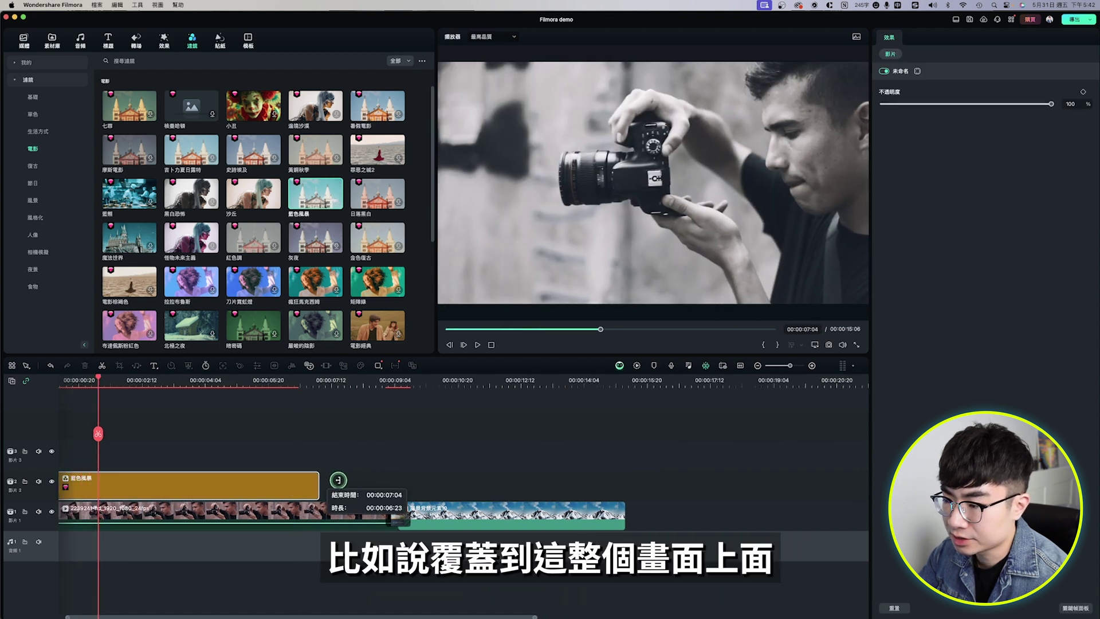
drag(362, 479, 389, 479)
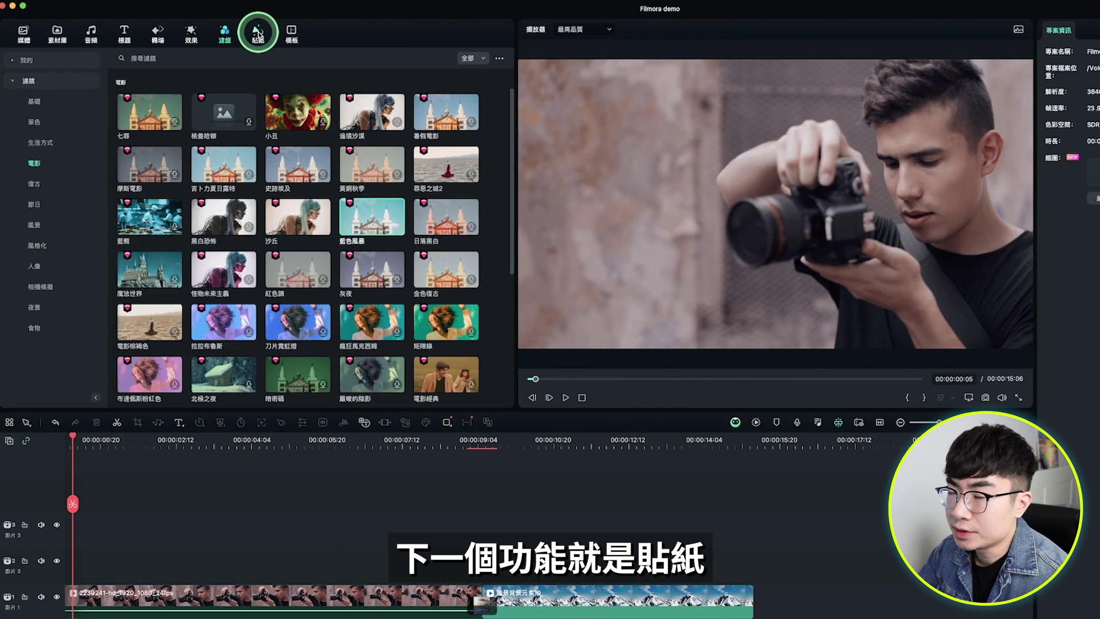
Place the animated cat sticker at the start of track 2 and play through it.
click(258, 34)
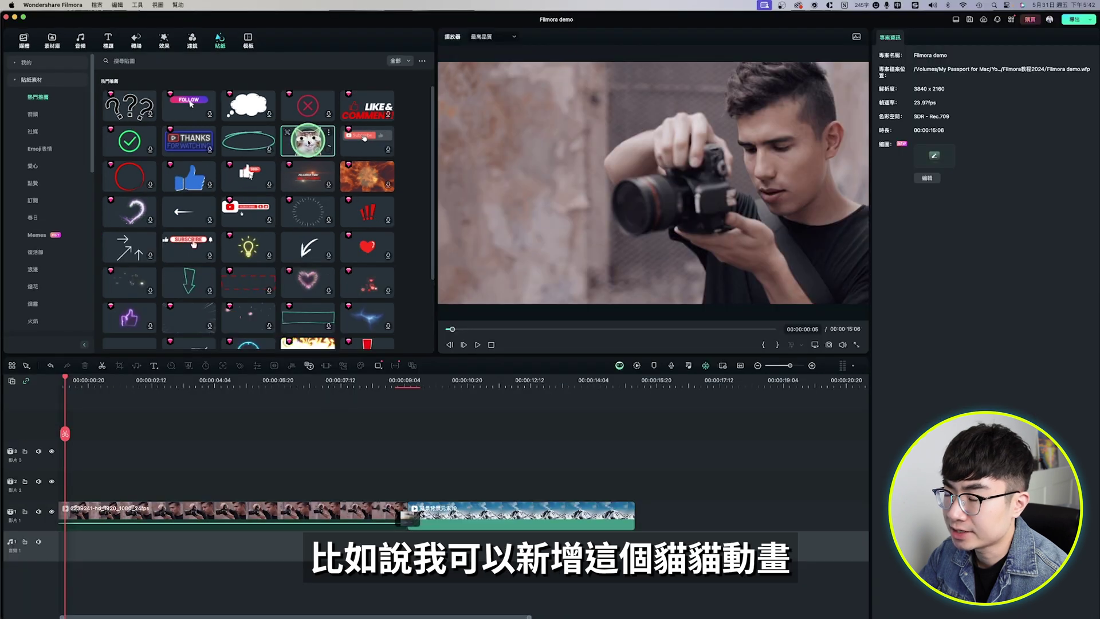
click(308, 140)
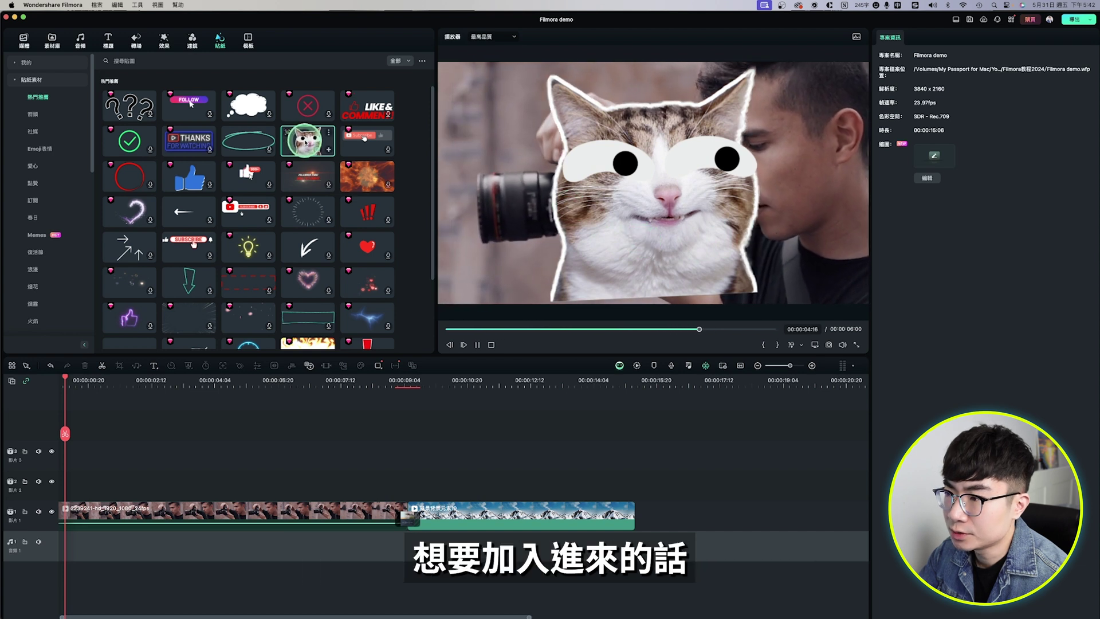
drag(304, 142, 59, 485)
click(68, 376)
drag(69, 376, 185, 391)
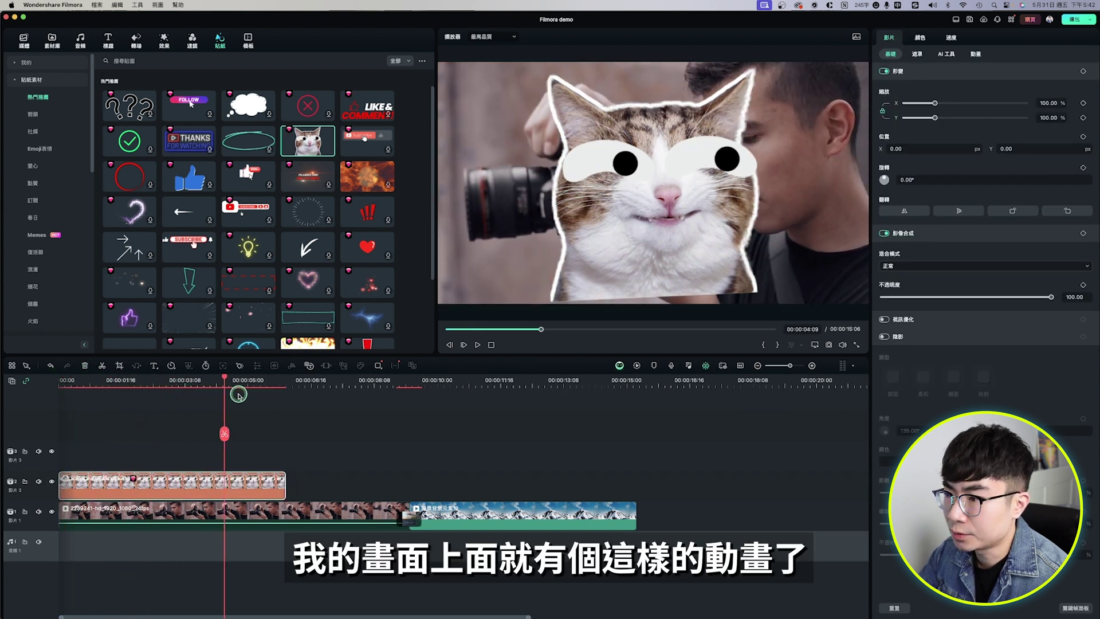
drag(185, 391, 306, 392)
Add the 訂閱 SUBSCRIBE sticker after the cat, shrink it to 65% and move it lower.
click(39, 200)
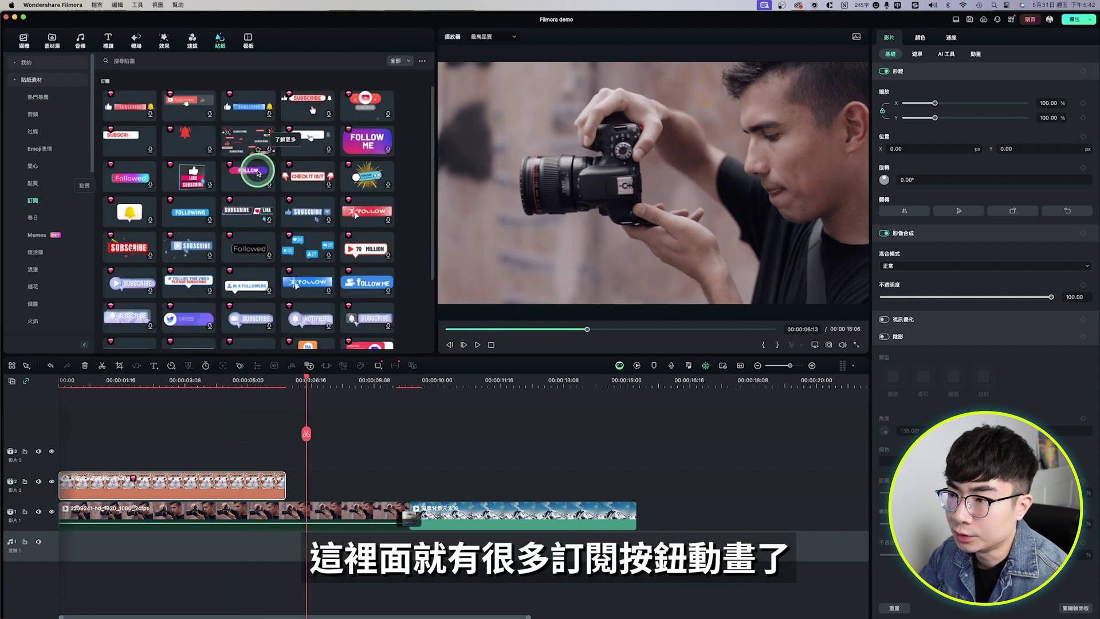
drag(129, 106, 312, 484)
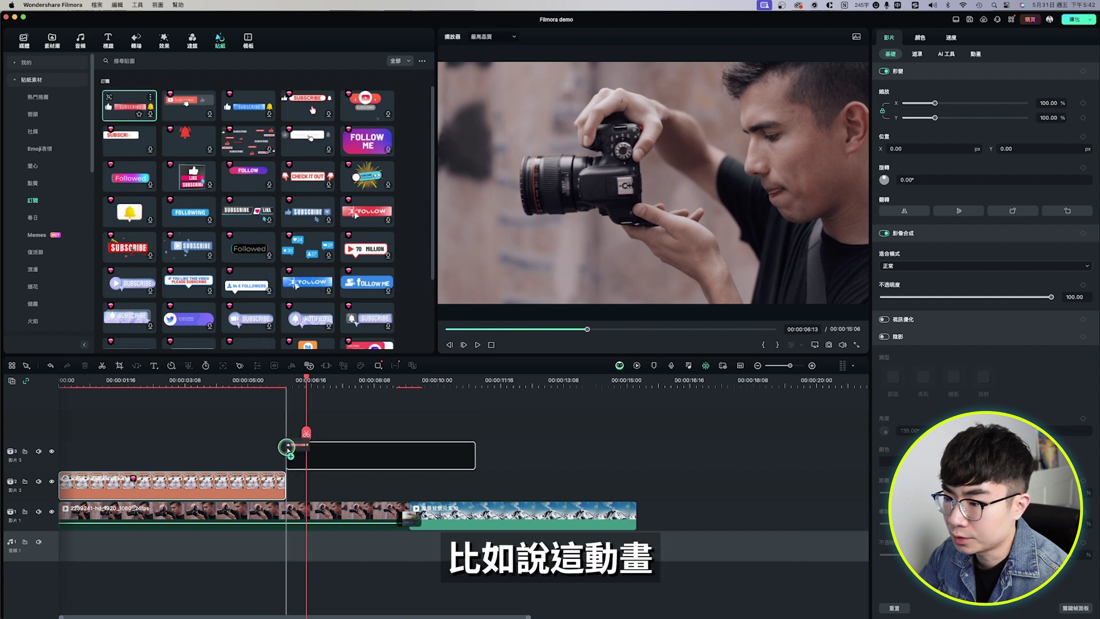
click(329, 378)
drag(329, 377, 377, 378)
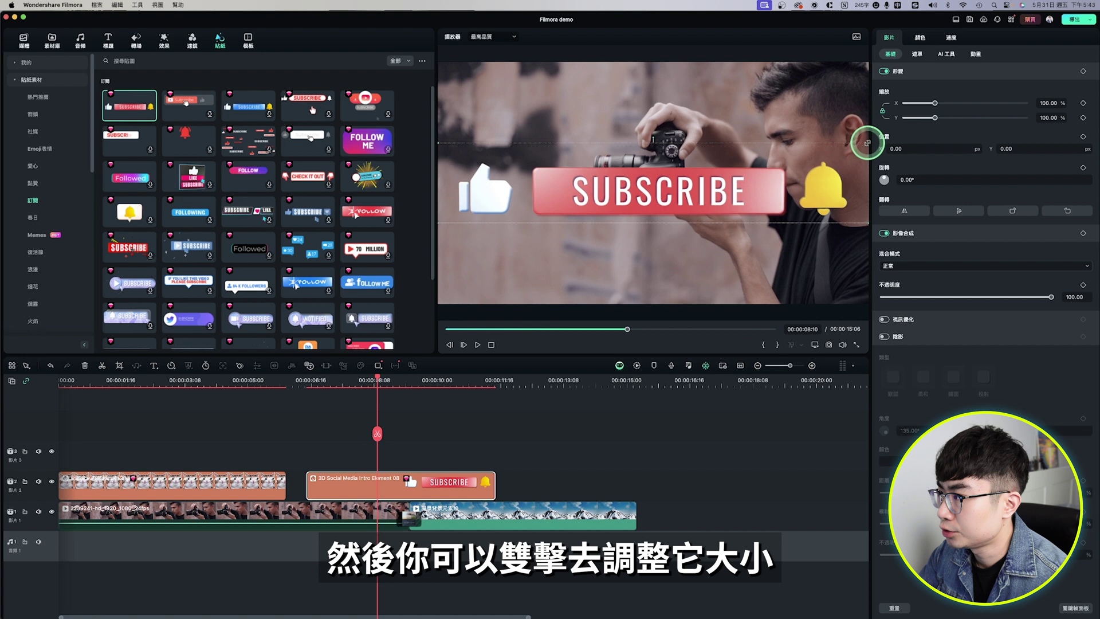
drag(867, 143, 718, 171)
mouse_move(612, 219)
mouse_down()
mouse_move(742, 279)
mouse_move(722, 278)
mouse_up()
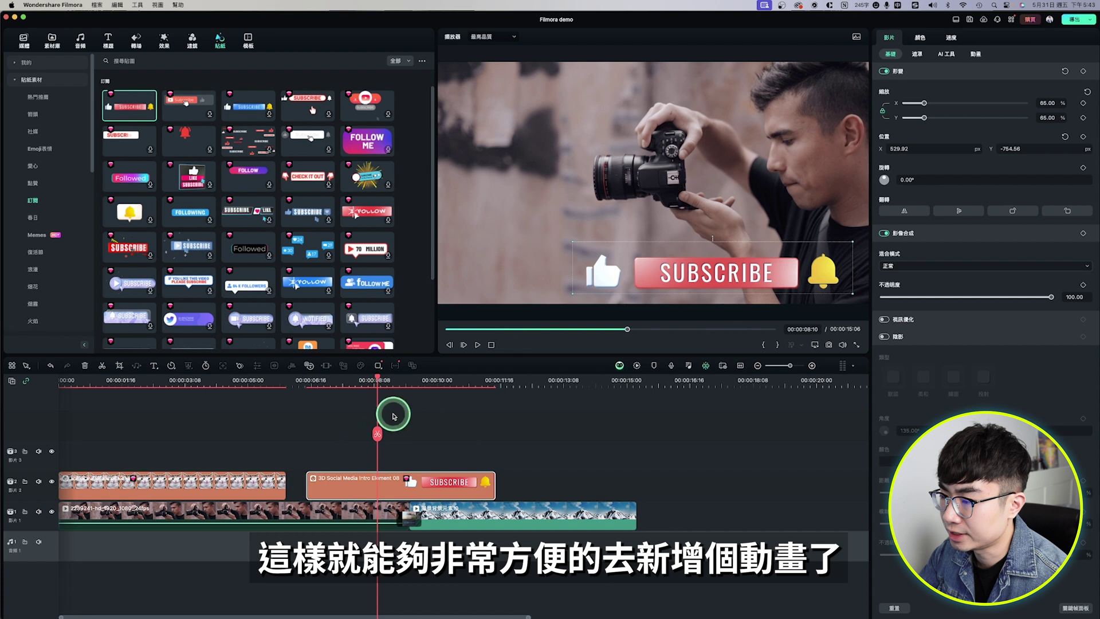
click(525, 516)
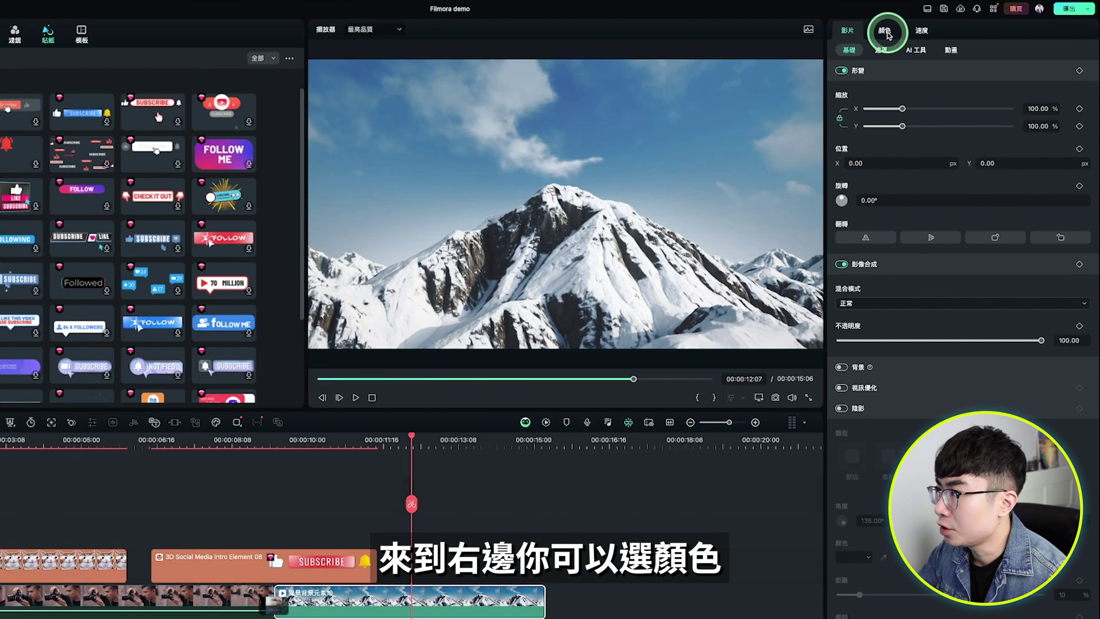
click(887, 33)
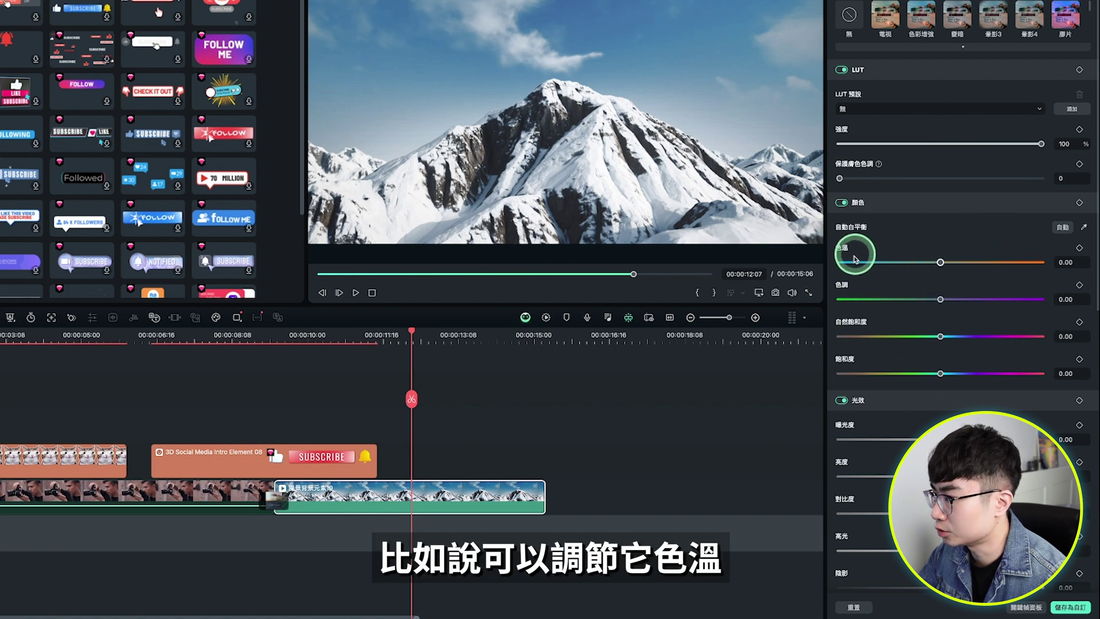
Set the mountain clip to temperature -23, vibrance 24, saturation 9, exposure 17, contrast 8.
drag(943, 266, 922, 267)
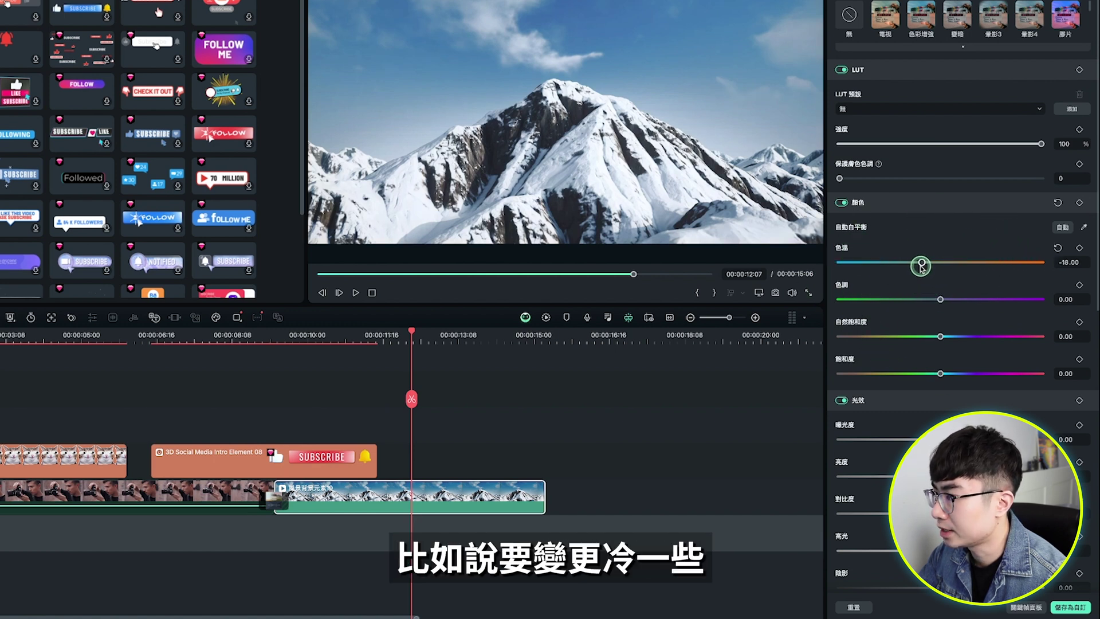
drag(943, 338, 968, 338)
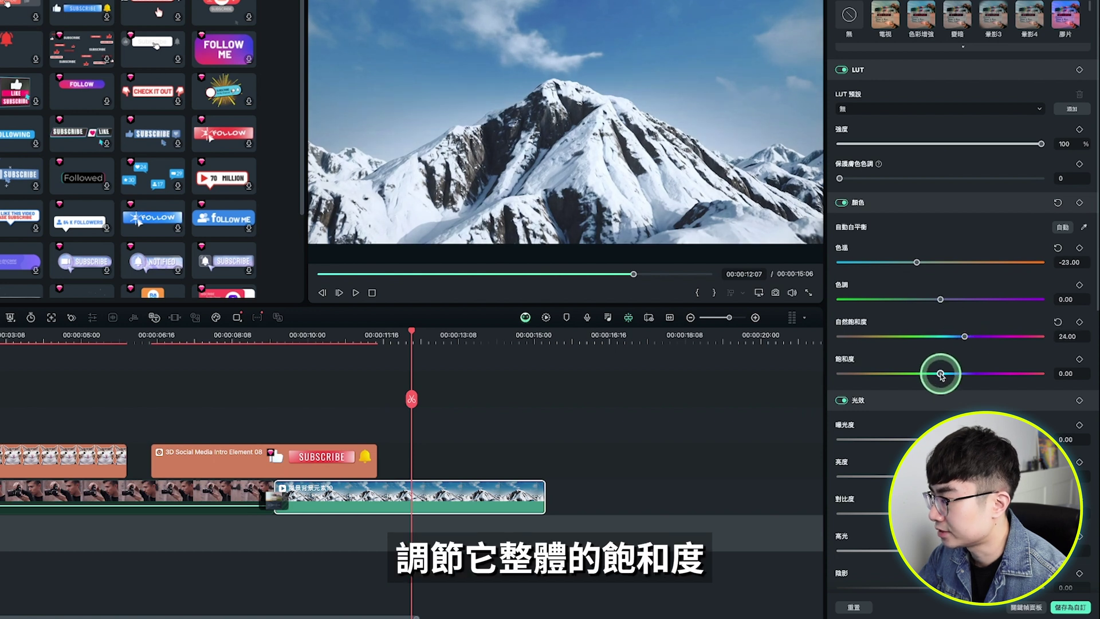
scroll(954, 399, down, 4)
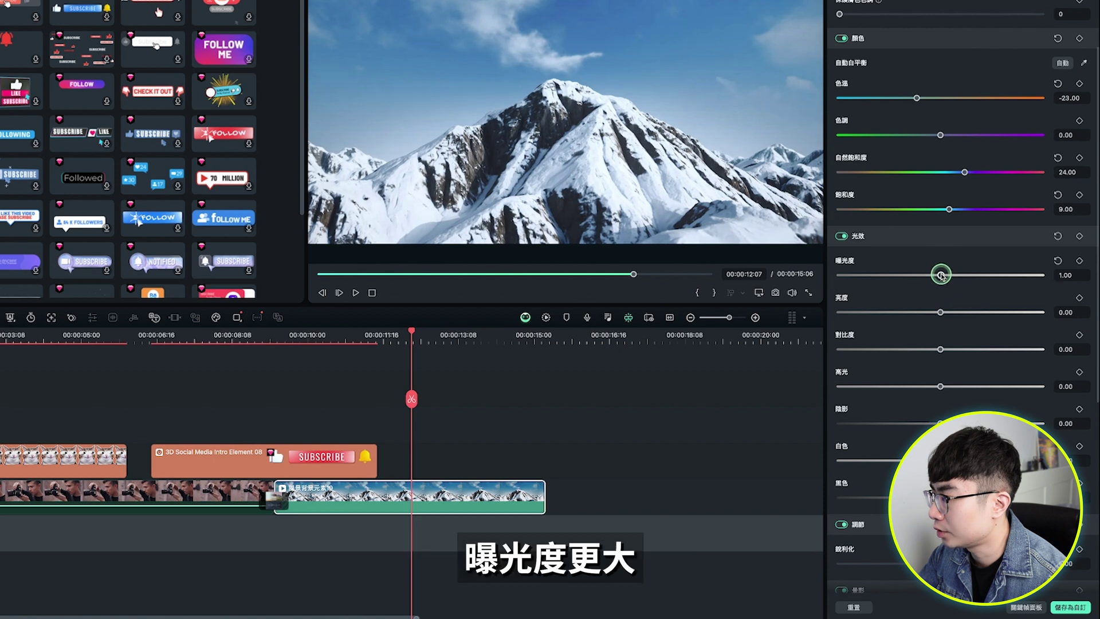
drag(940, 276, 957, 276)
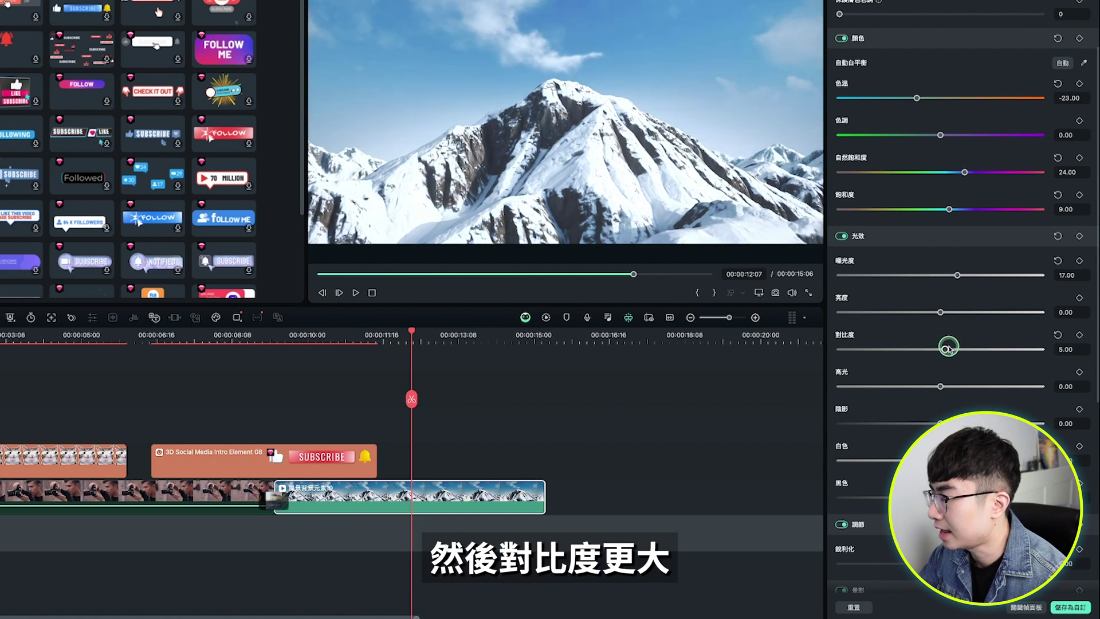
drag(948, 348, 956, 348)
scroll(856, 345, down, 5)
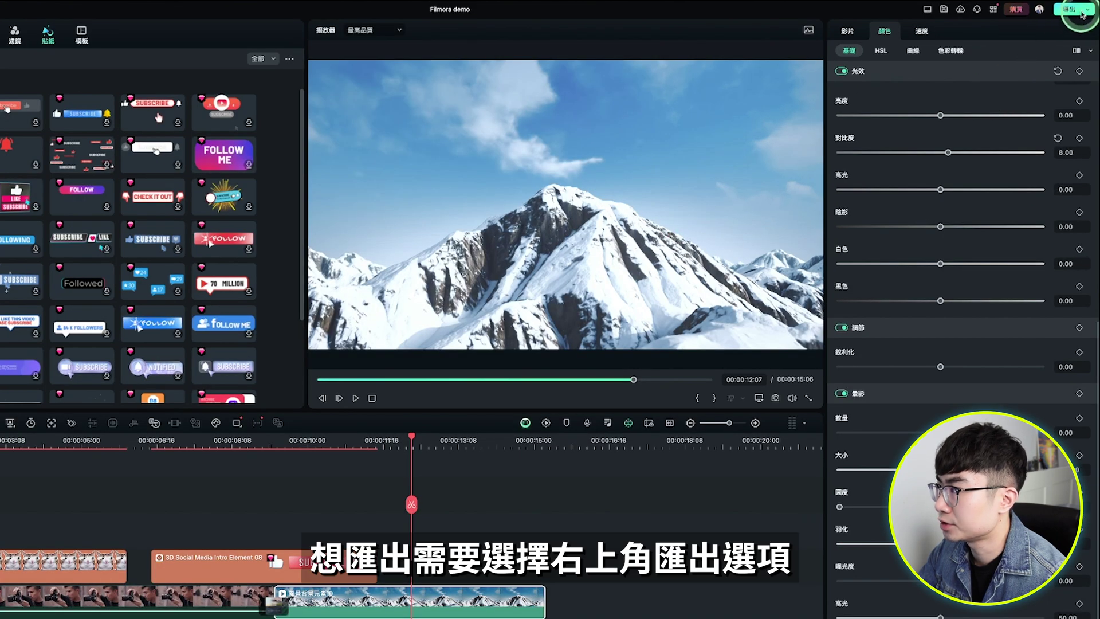
Browse the YouTube, TikTok, Vimeo and DVD export tabs, ending on Local MP4 at 3840x2160.
click(1070, 9)
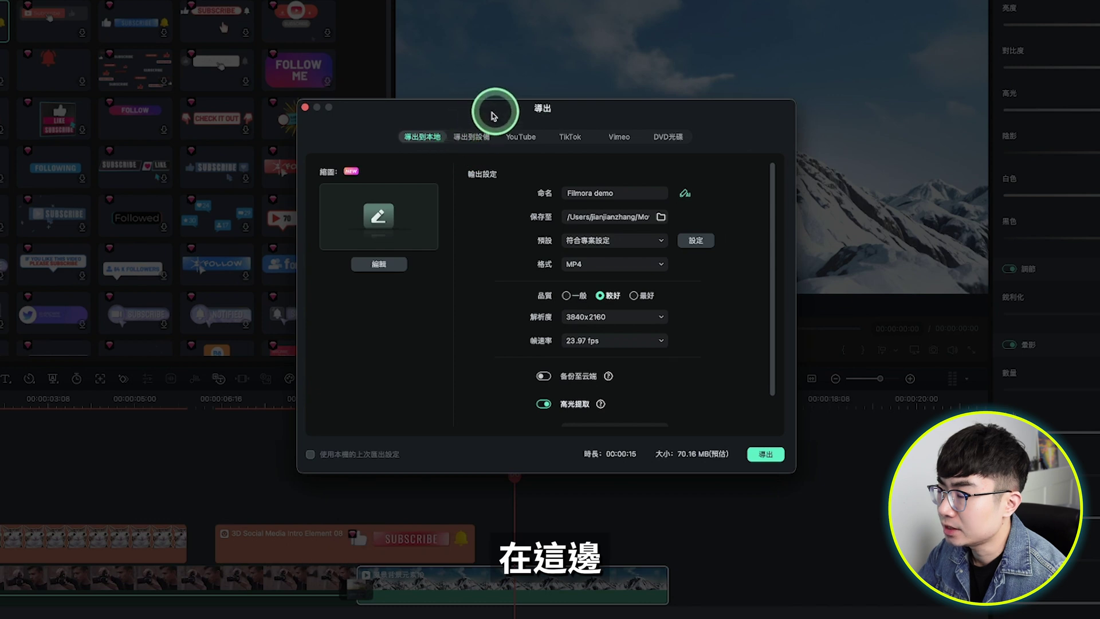
click(519, 136)
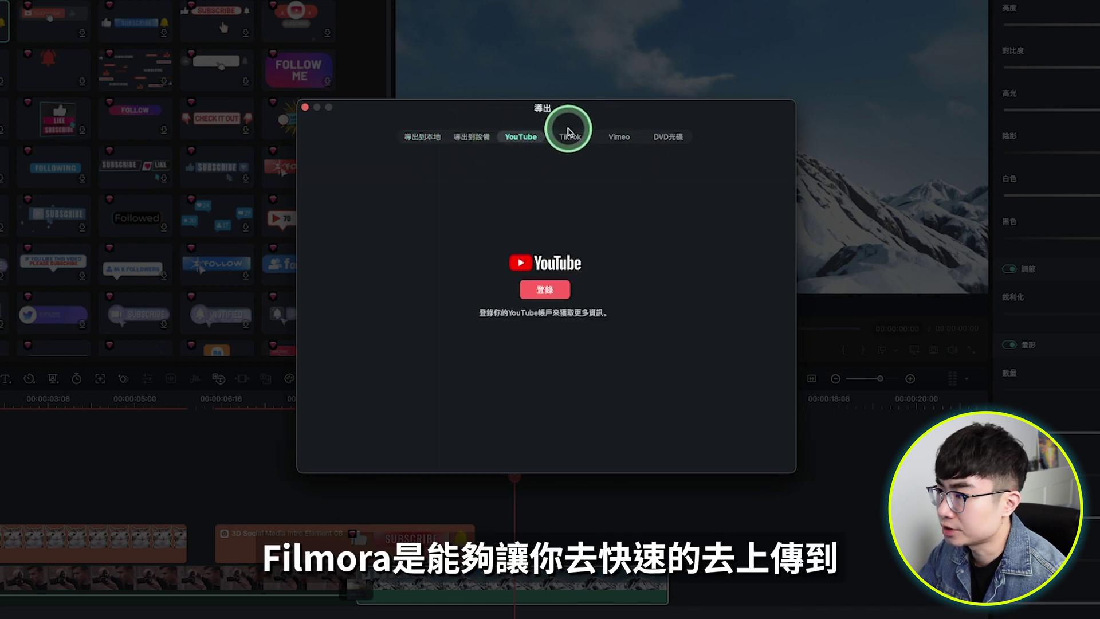
click(577, 141)
click(614, 140)
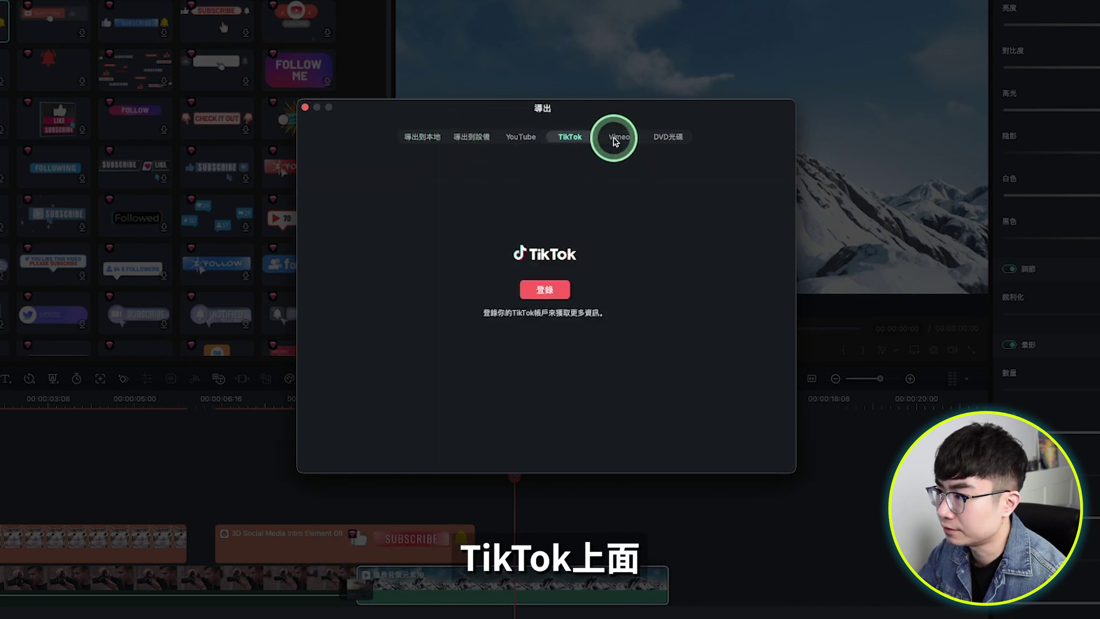
click(667, 137)
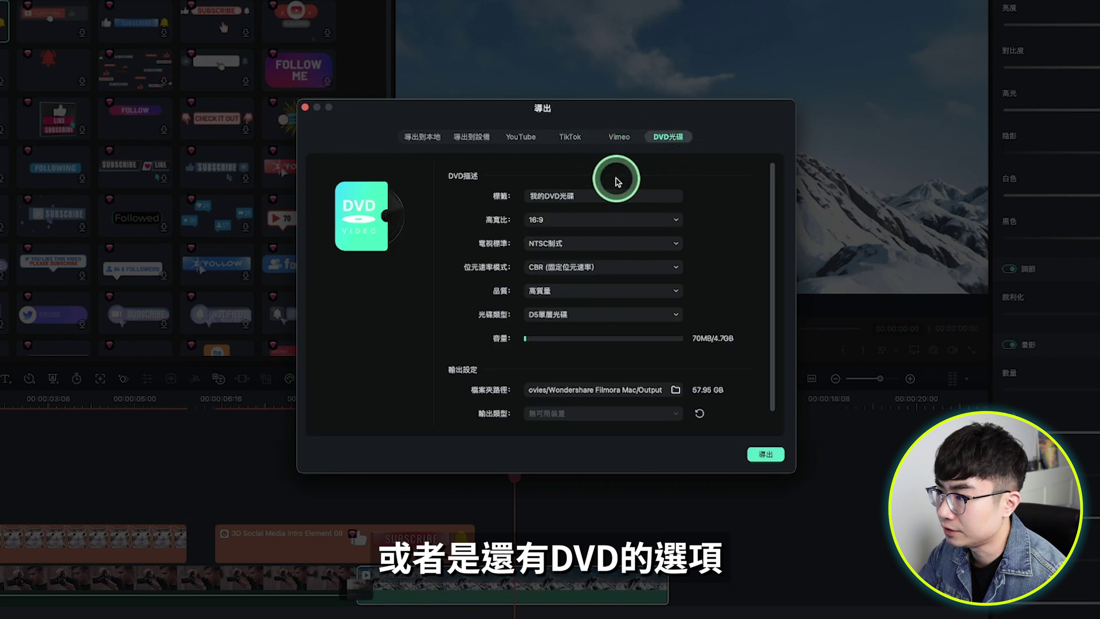
click(428, 141)
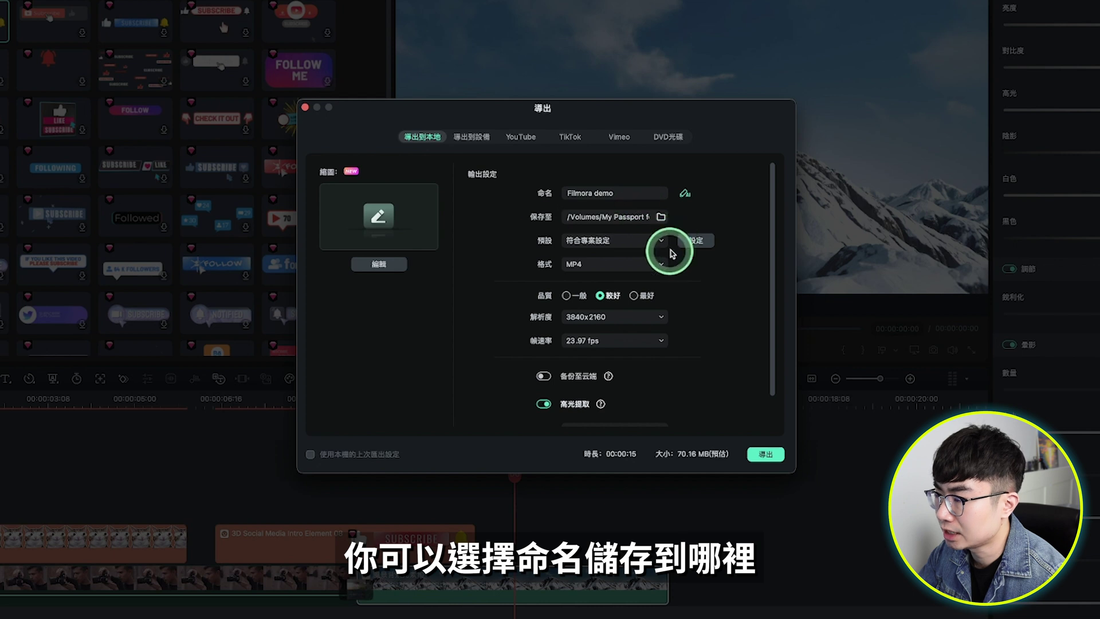
Keep the 符合專案設定 export preset (MP4, 3840x2160, 23.97 fps) and scroll down the settings.
click(635, 243)
click(645, 263)
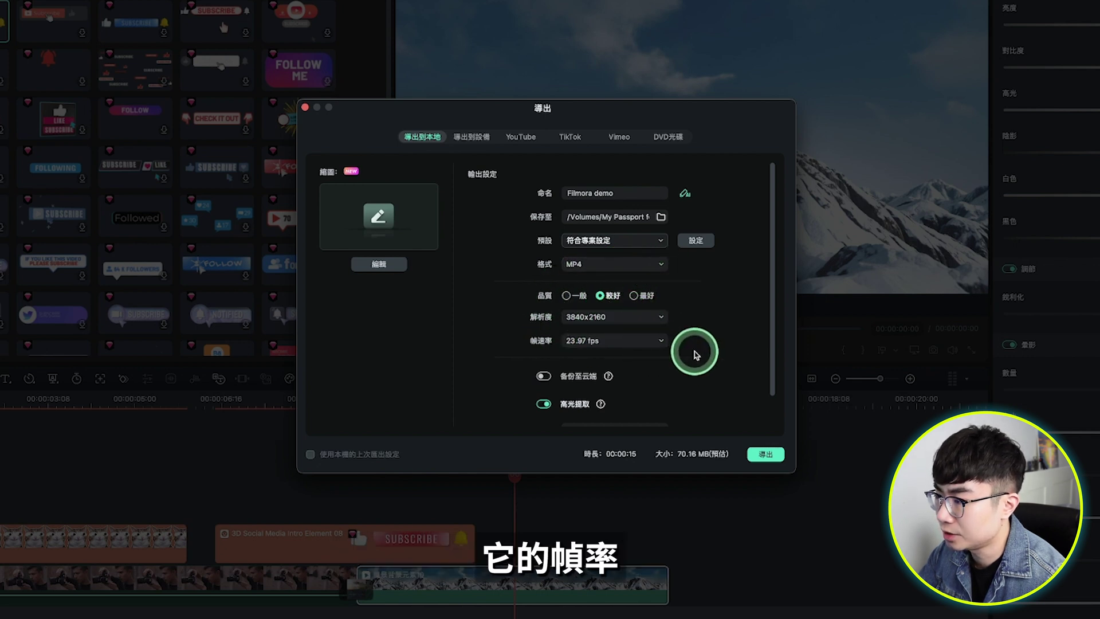
scroll(618, 255, down, 2)
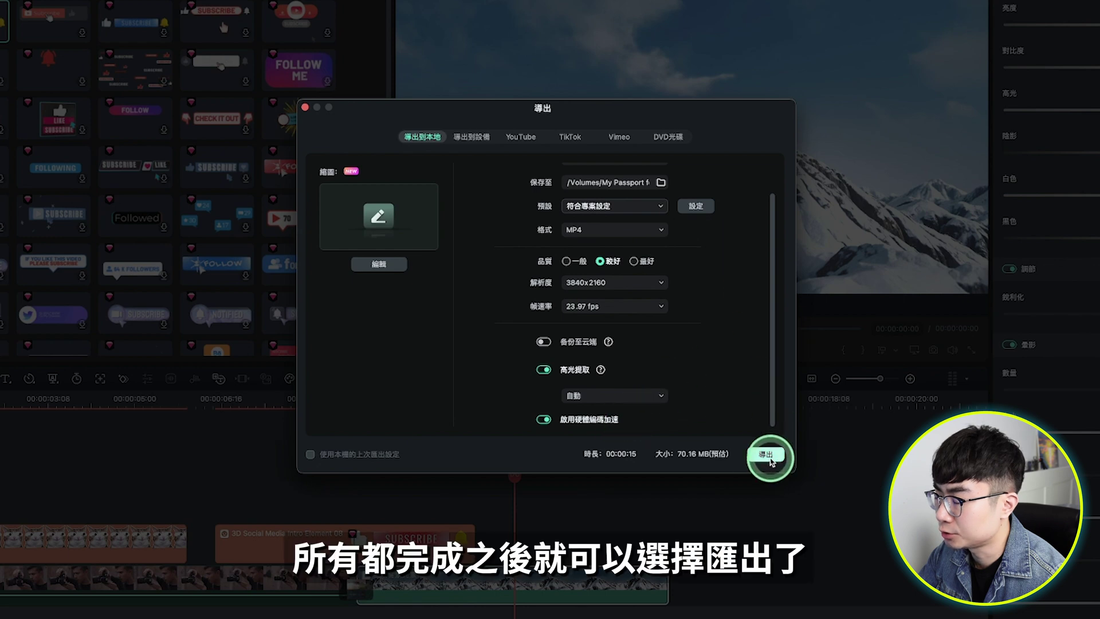